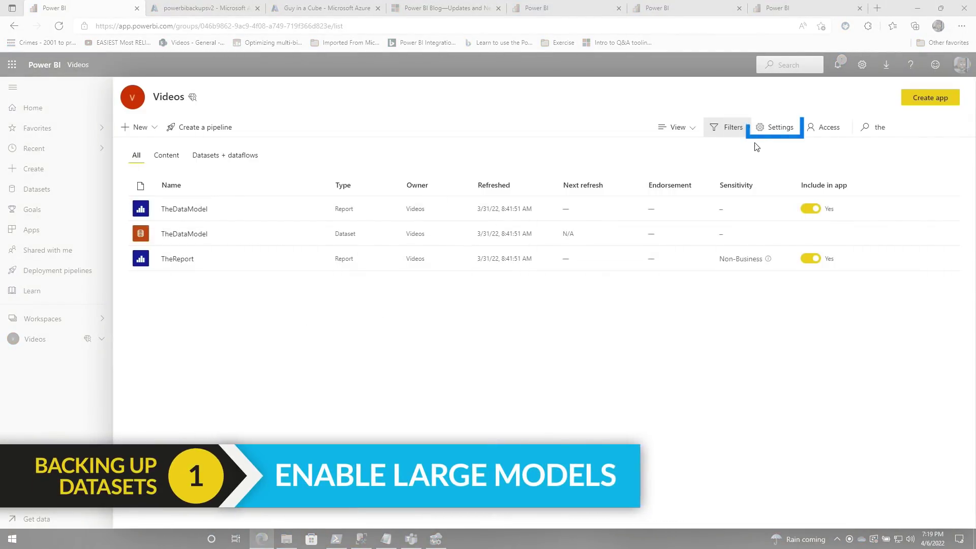
Step: Check the workspace's Premium default storage format and leave the settings unchanged
left_click(783, 128)
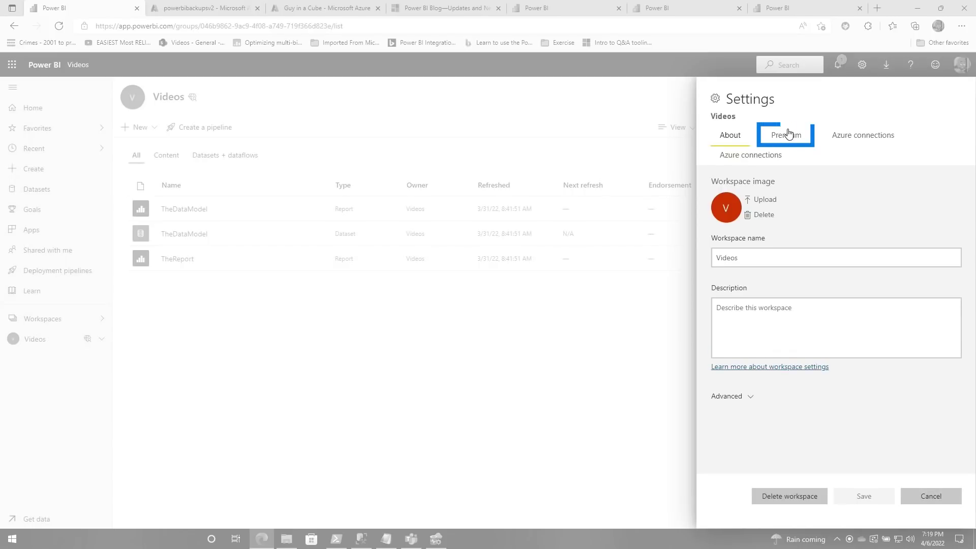
left_click(788, 134)
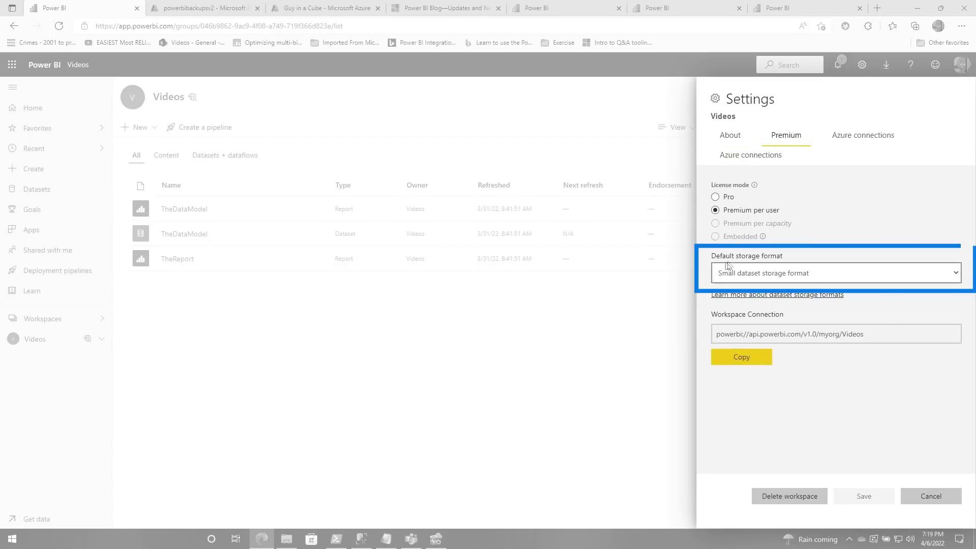
left_click(794, 275)
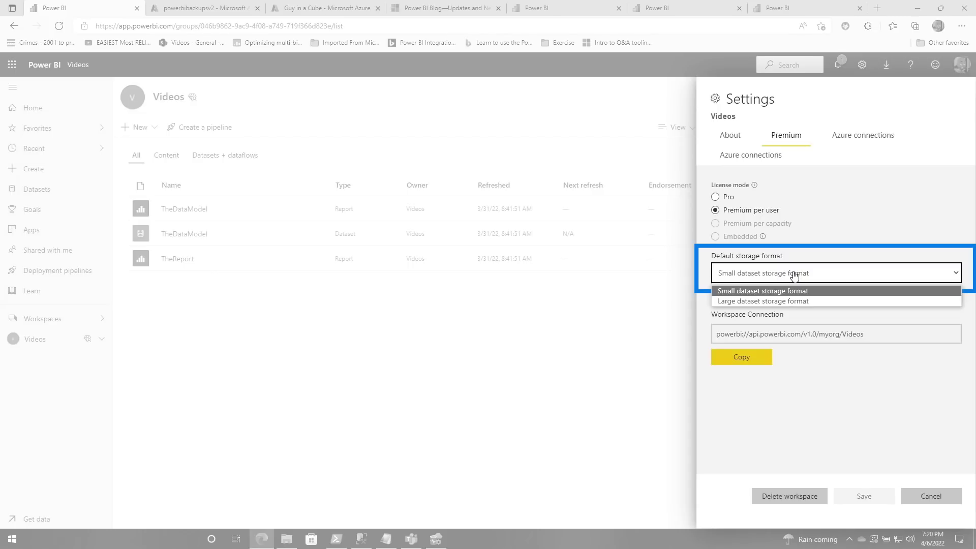
left_click(859, 291)
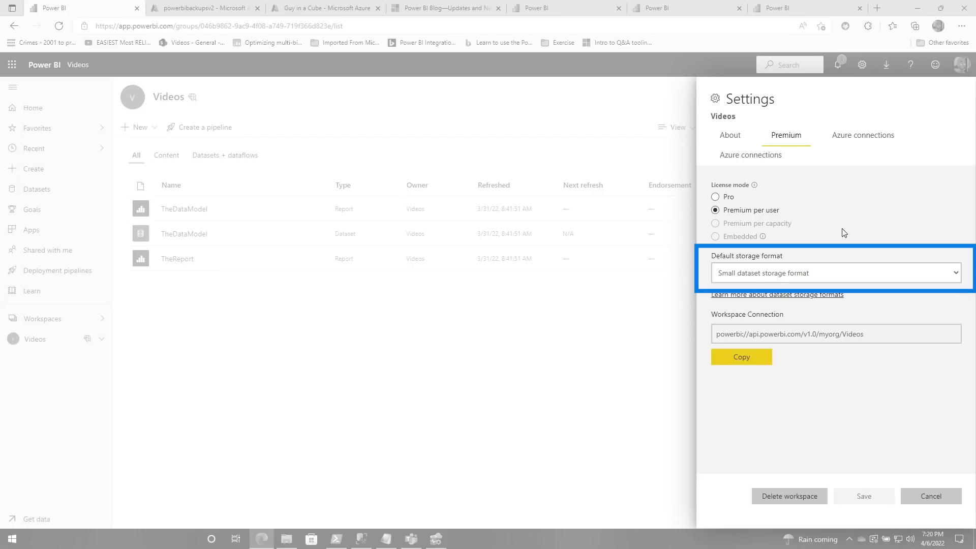
left_click(930, 497)
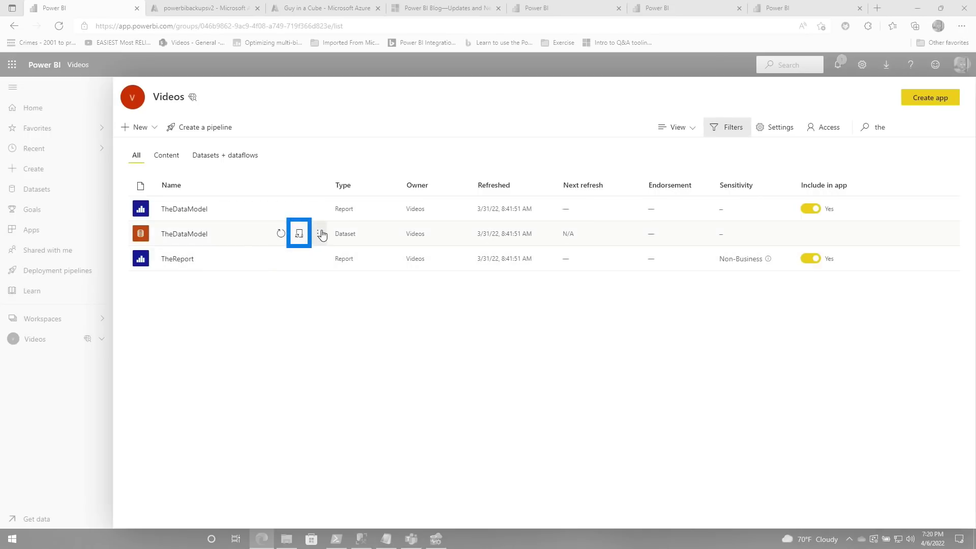
Step: Open TheDataModel dataset settings and expand the Large dataset storage format section
left_click(300, 235)
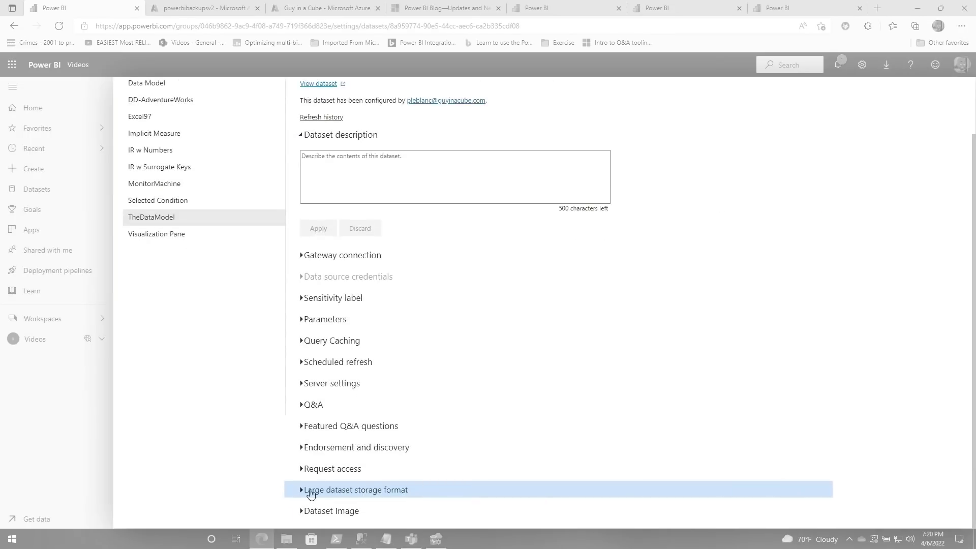
left_click(305, 491)
scroll(405, 498, "down", 2)
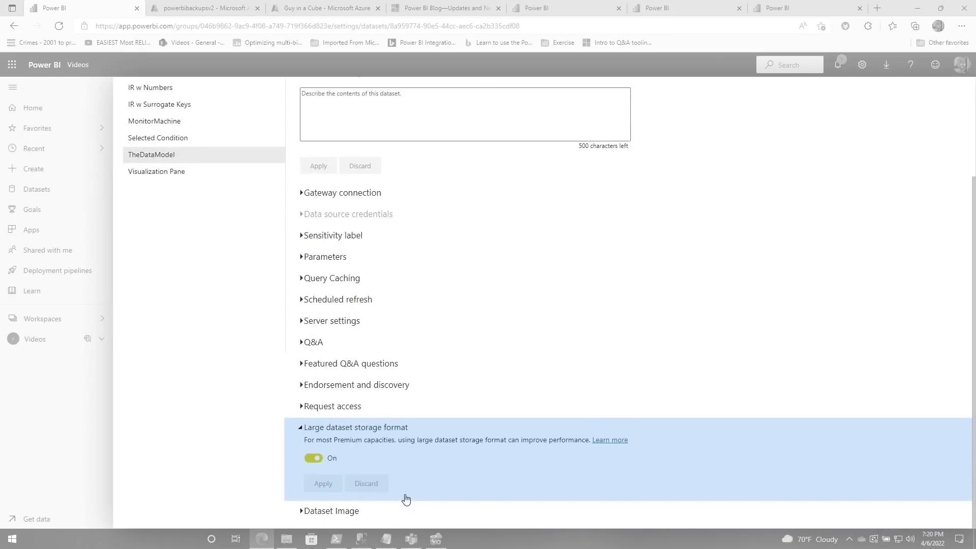
scroll(404, 443, "up", 4)
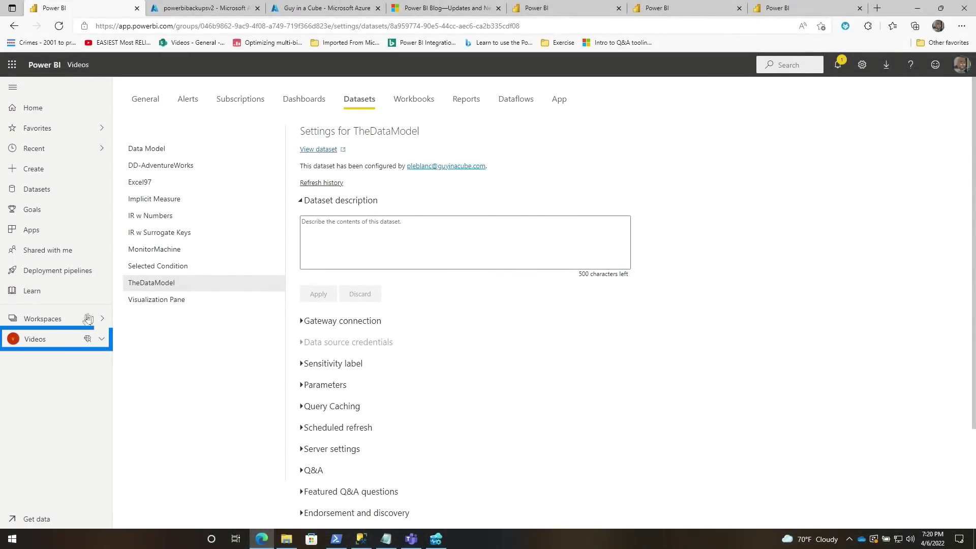
Step: Filter the Videos workspace items by 'the'
left_click(27, 339)
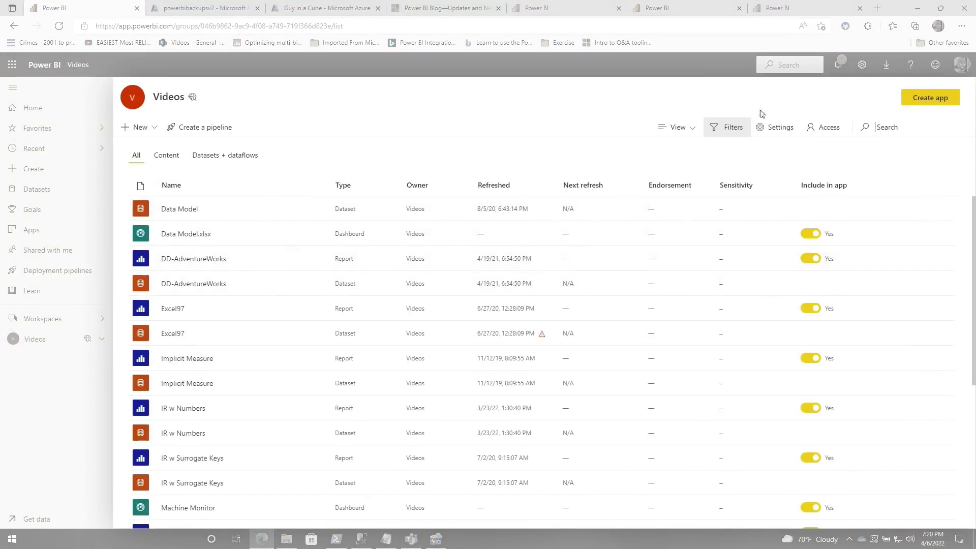
left_click(882, 132)
type("the")
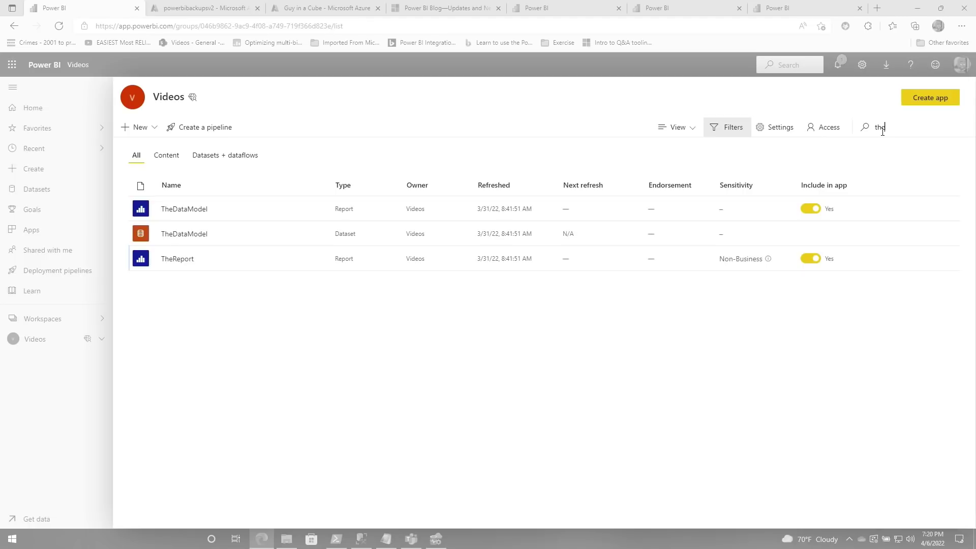
Step: Open TheReport, read why visuals fail on (Internet Sales) Total Freight, then go back
left_click(177, 260)
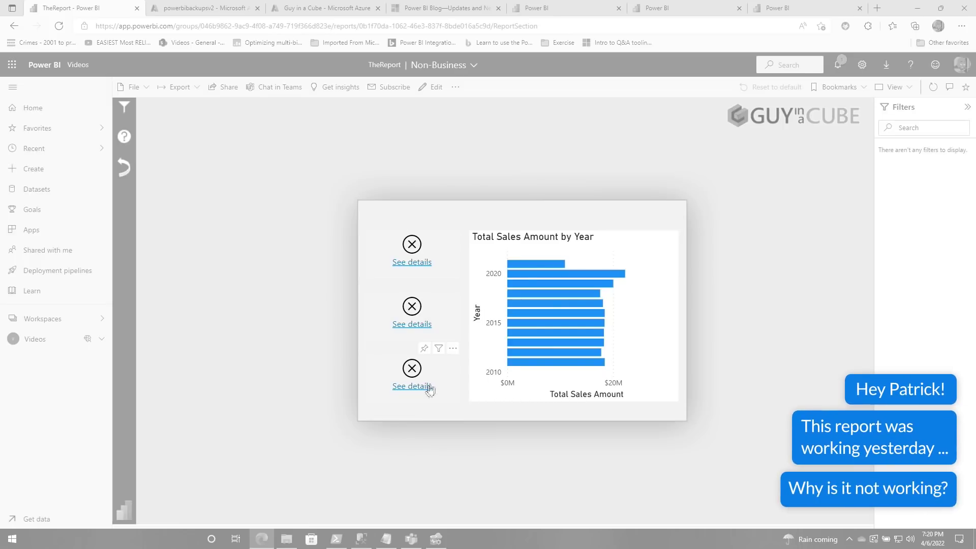
left_click(407, 265)
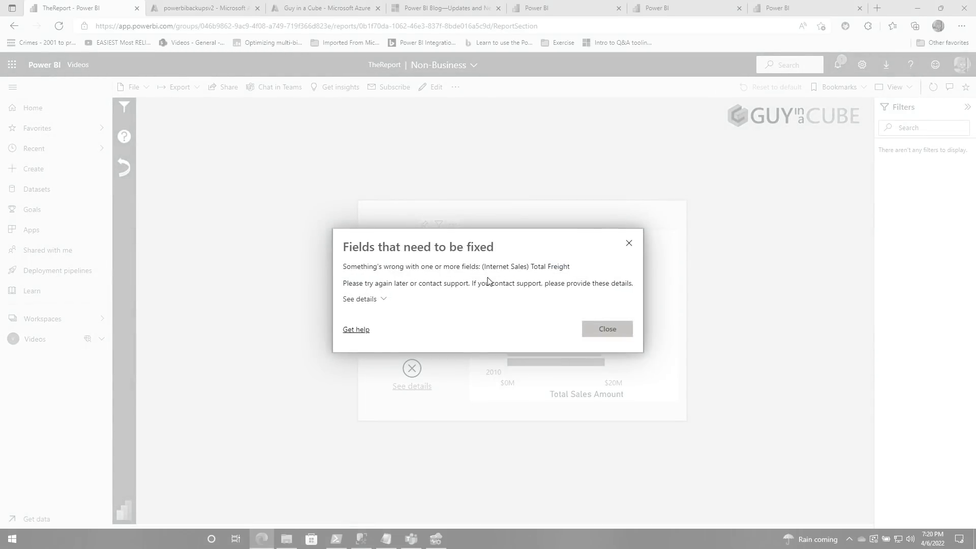
left_click(599, 340)
left_click(34, 339)
Step: Create a new blank report from TheDataModel after filtering items by 'the'
left_click(865, 127)
type("the")
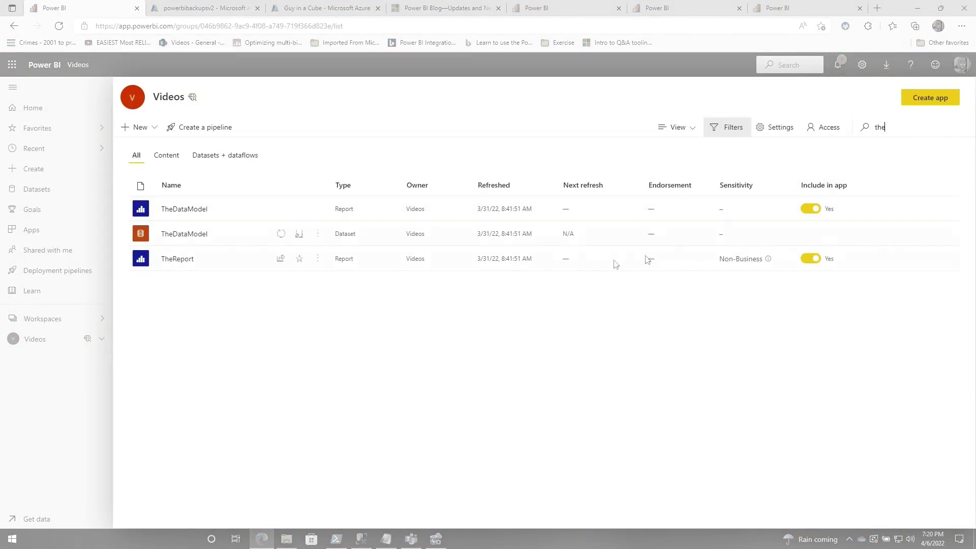
left_click(317, 233)
left_click(334, 274)
Step: Expand Internet Sales and search the Fields pane for 'fre', then clear it
left_click(854, 131)
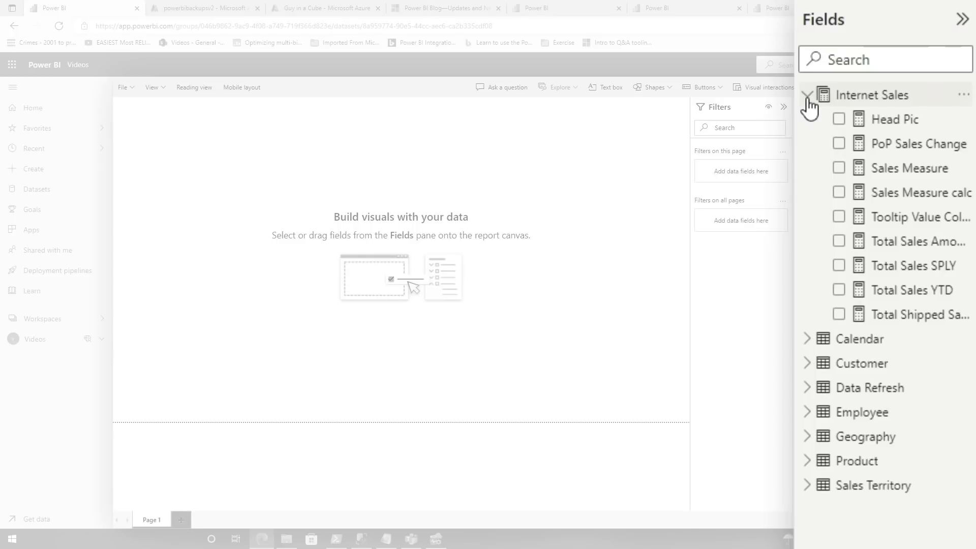
left_click(886, 57)
type("fre")
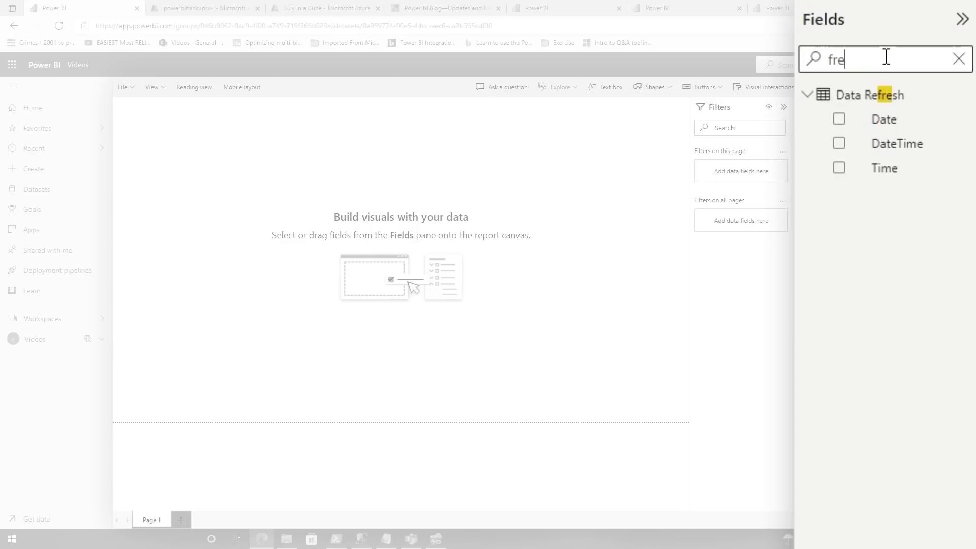
key("BackSpace")
key("BackSpace")
key("BackSpace")
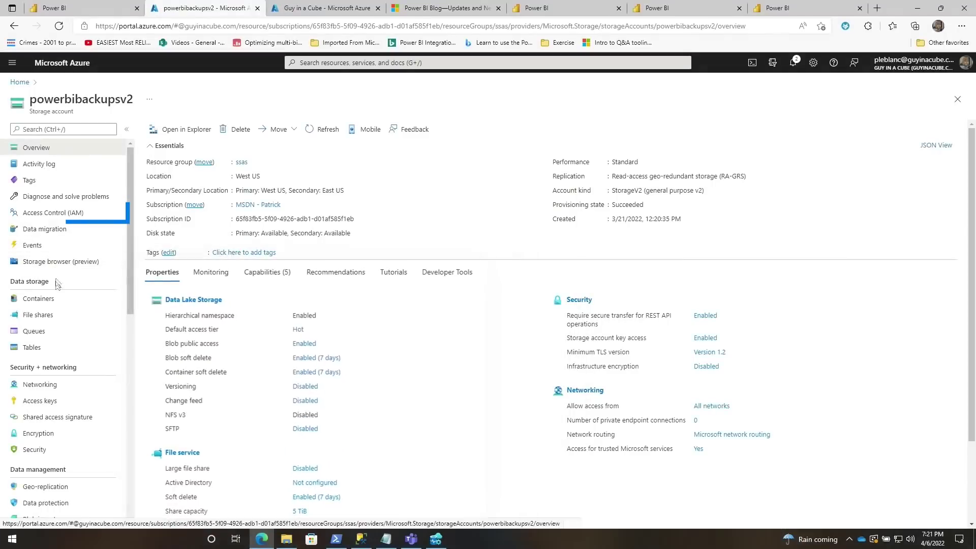
Step: Verify Owner and Storage Blob Data Contributor roles on powerbibackupsv2 via View my access
left_click(57, 213)
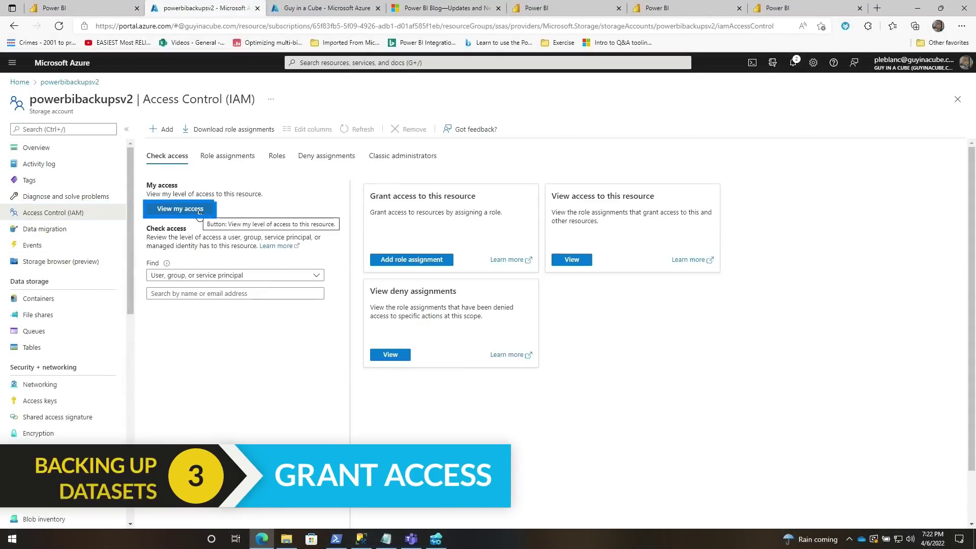
left_click(199, 211)
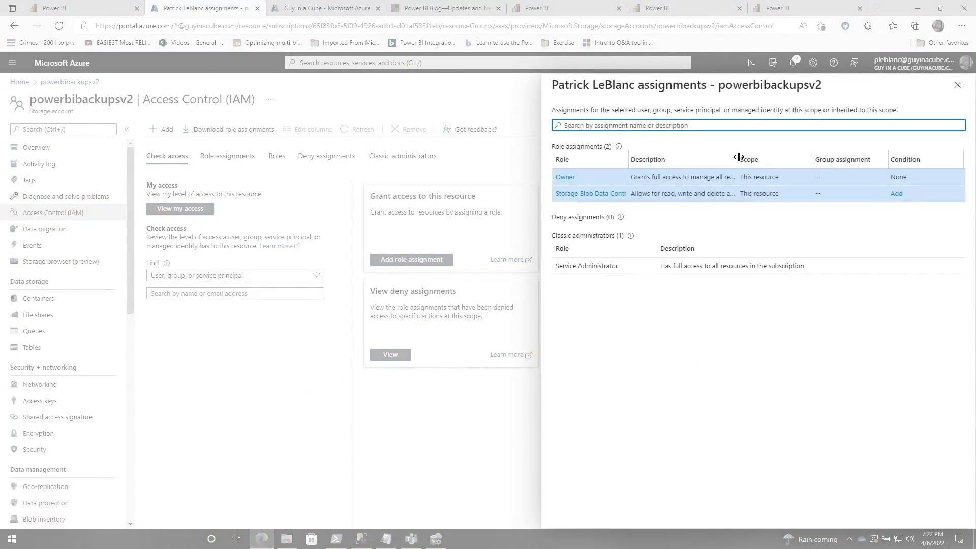
double_click(796, 156)
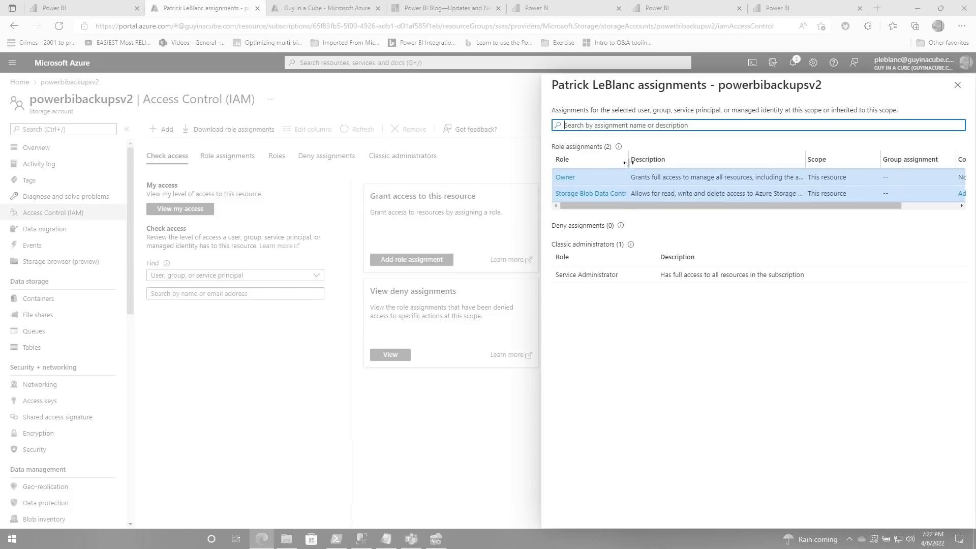
left_click_drag(700, 163, 701, 162)
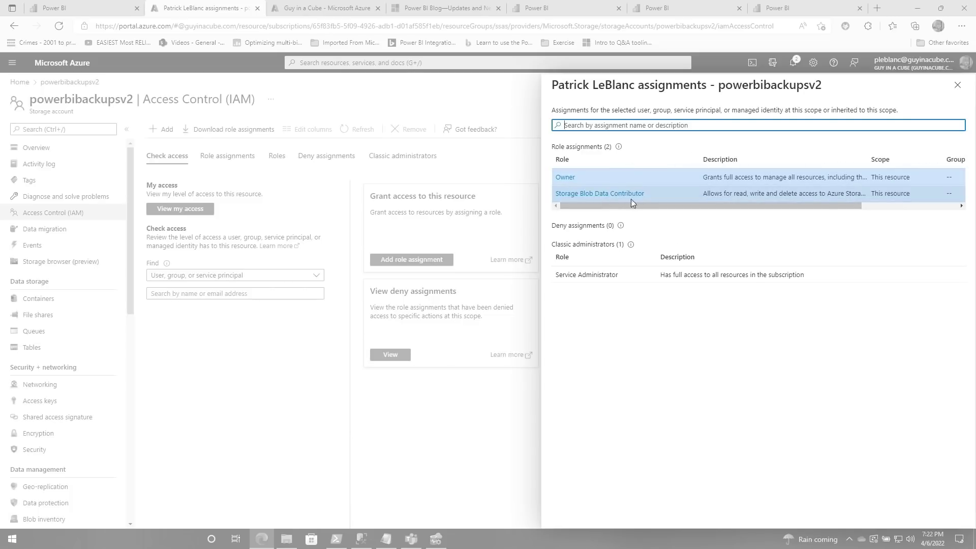
left_click(539, 8)
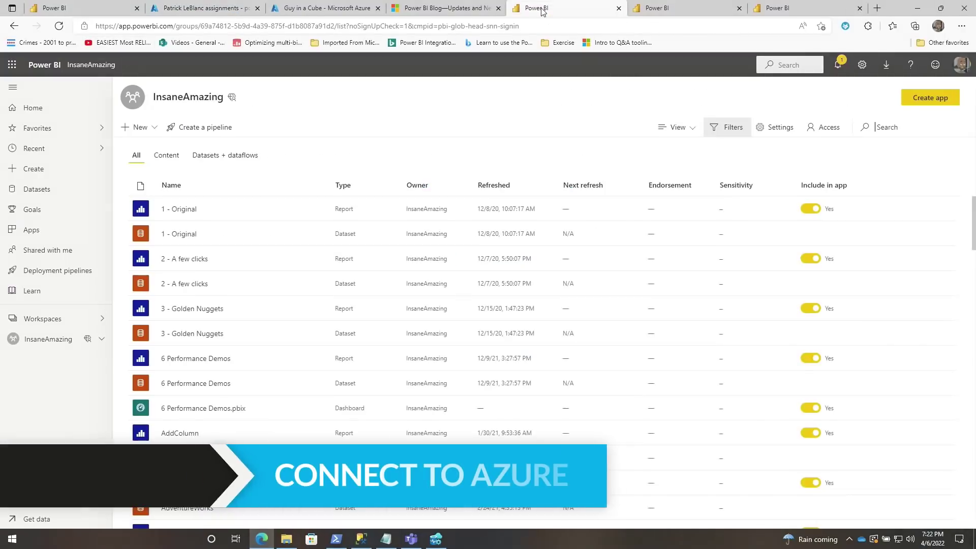
Step: Begin connecting InsaneAmazing's Azure Storage to a subscription, leaving resource group open
left_click(784, 128)
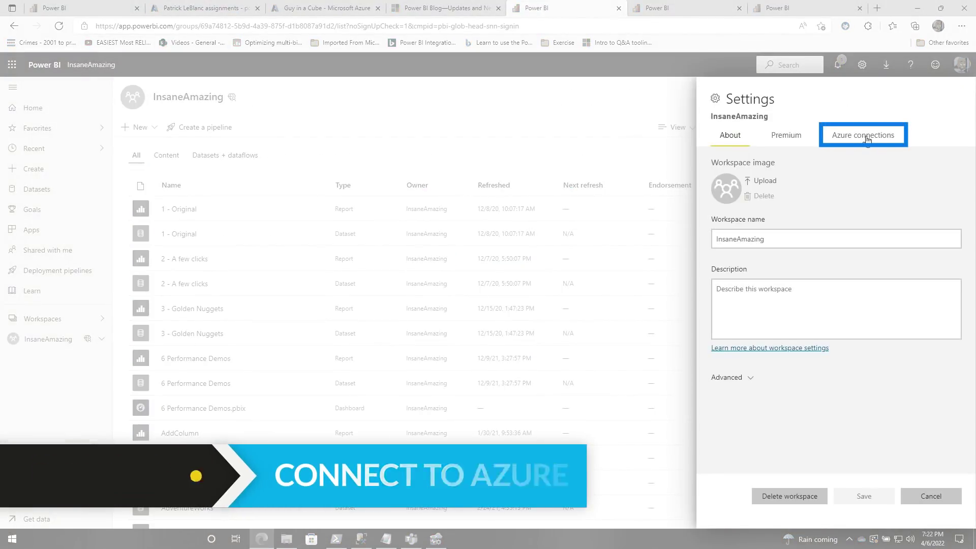
left_click(884, 145)
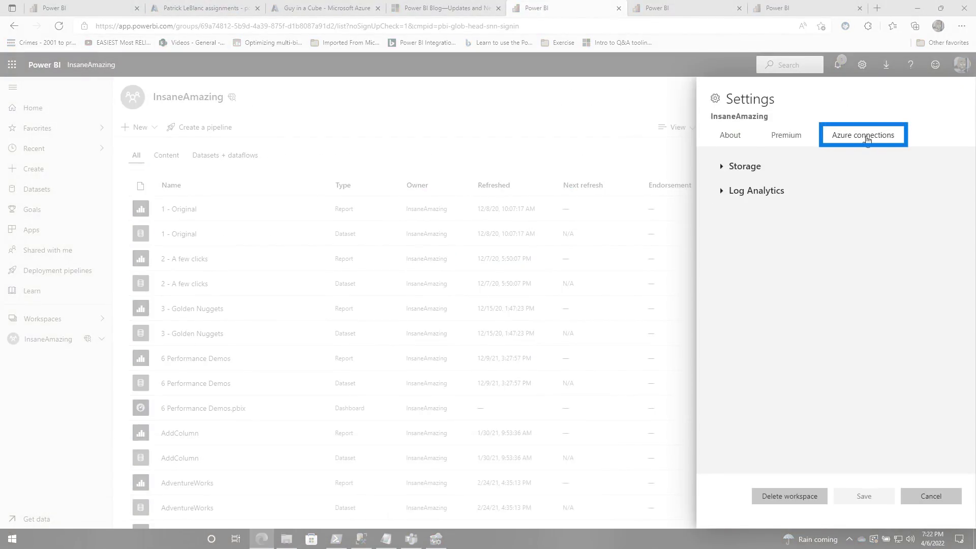
left_click(722, 172)
left_click(756, 205)
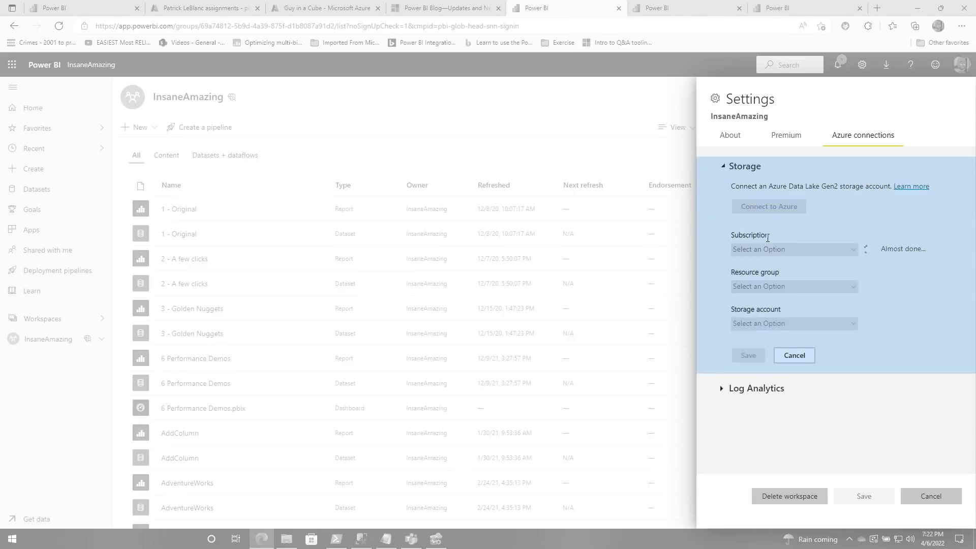
left_click(766, 248)
left_click(768, 273)
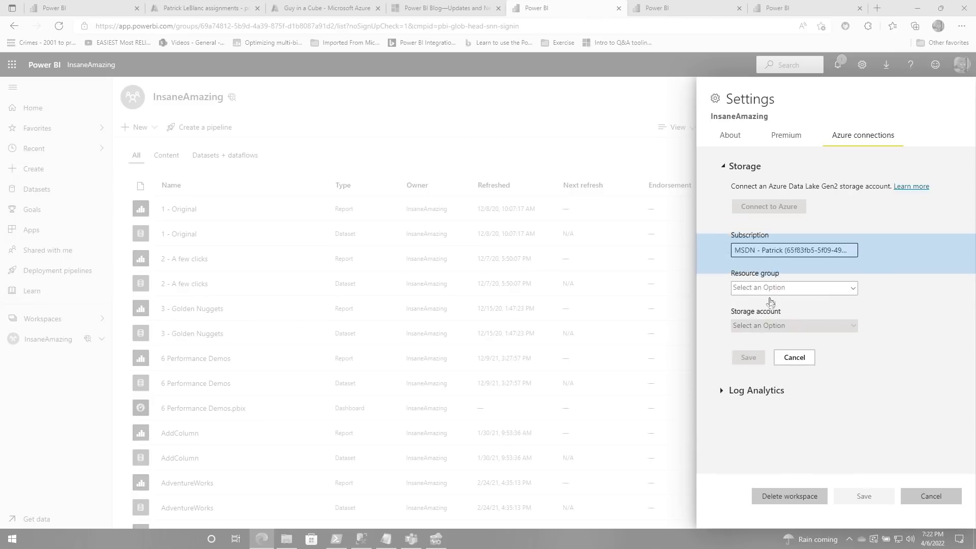
left_click(767, 288)
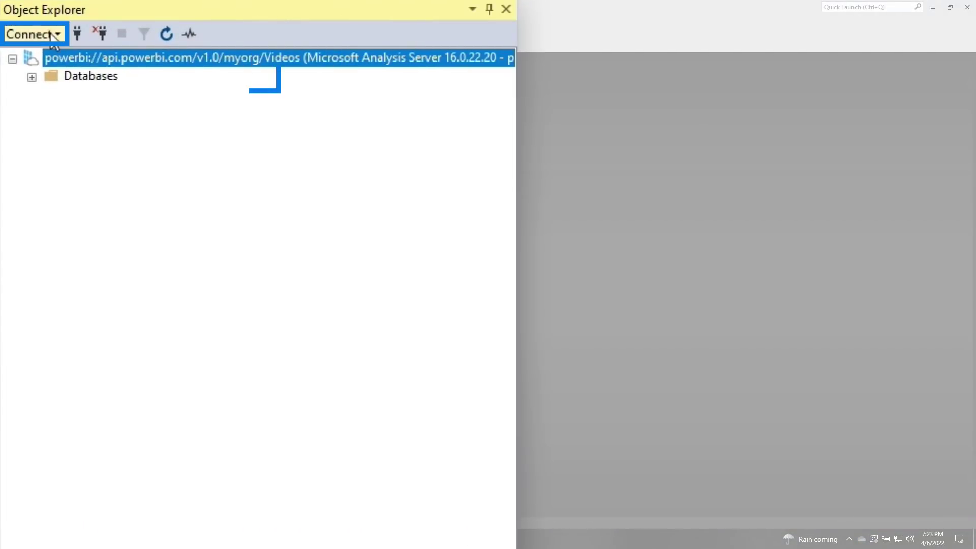
Step: Start an Analysis Services connection, then dismiss the new connection dialog
left_click(51, 33)
left_click(76, 78)
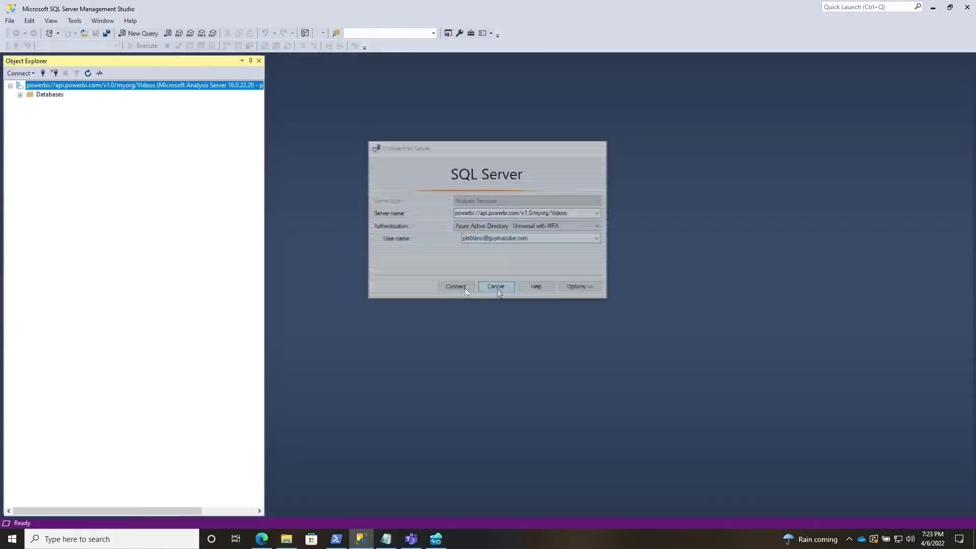
left_click(575, 399)
Step: Back up TheDataModel to TheDataModel.abf with encryption turned off
left_click(25, 86)
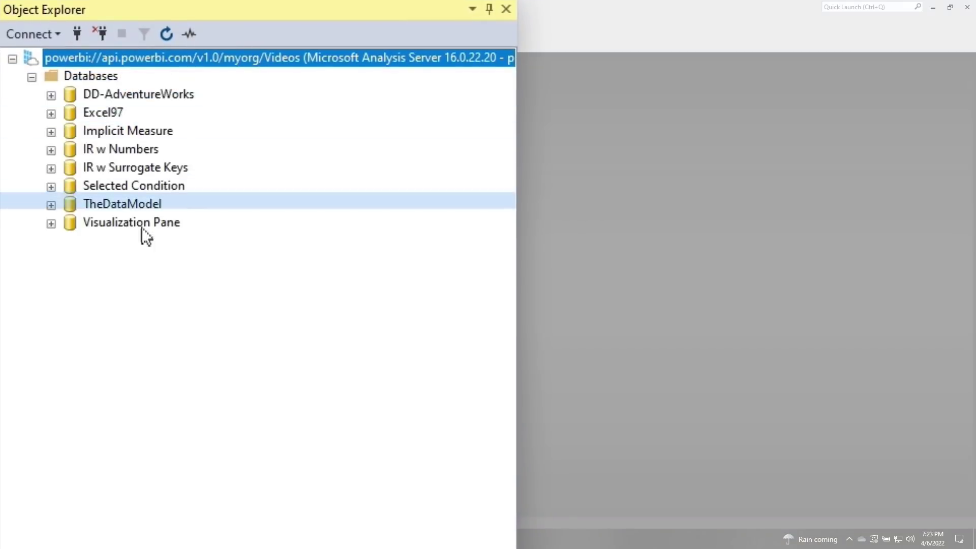
right_click(155, 204)
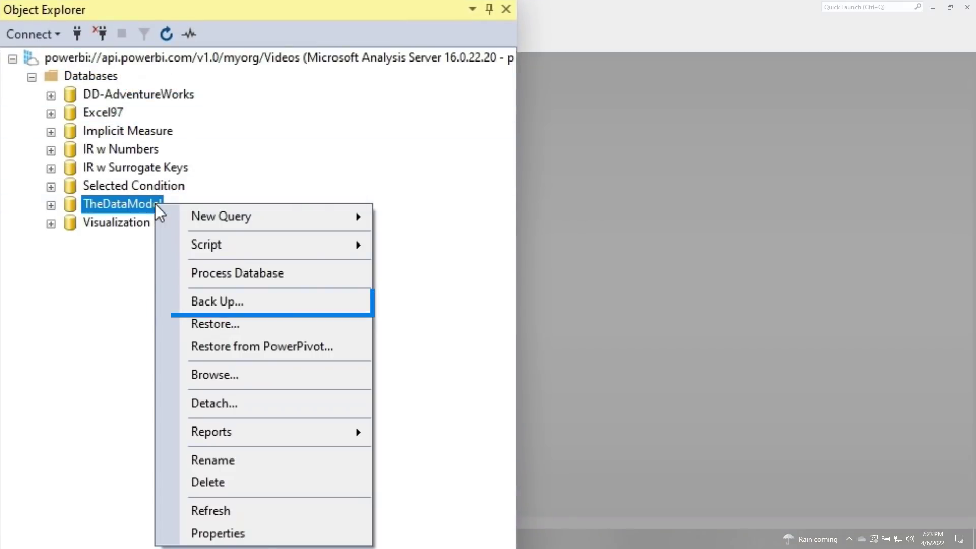
left_click(246, 301)
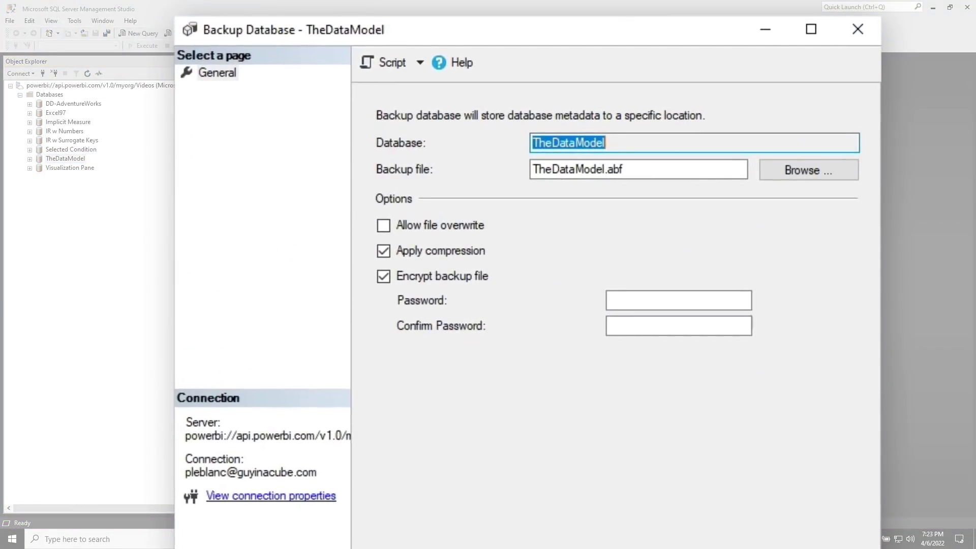
left_click(443, 280)
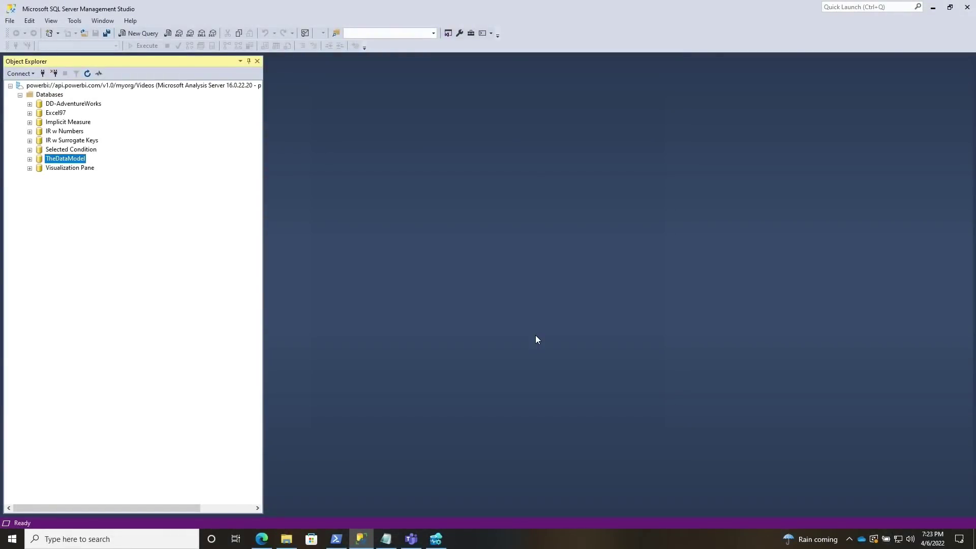
Step: Browse the power-bi-backup container's Videos folder to see the .abf backups
left_click(265, 539)
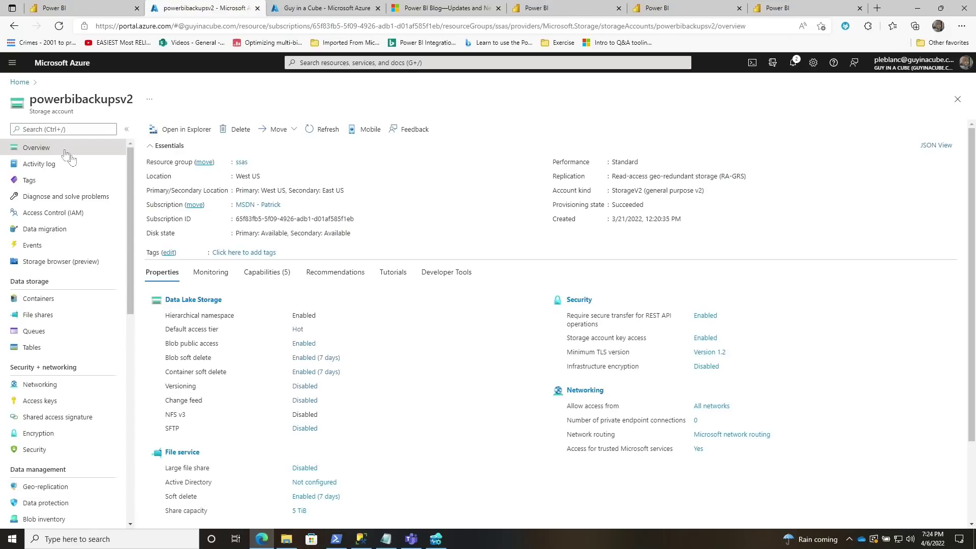
left_click(45, 300)
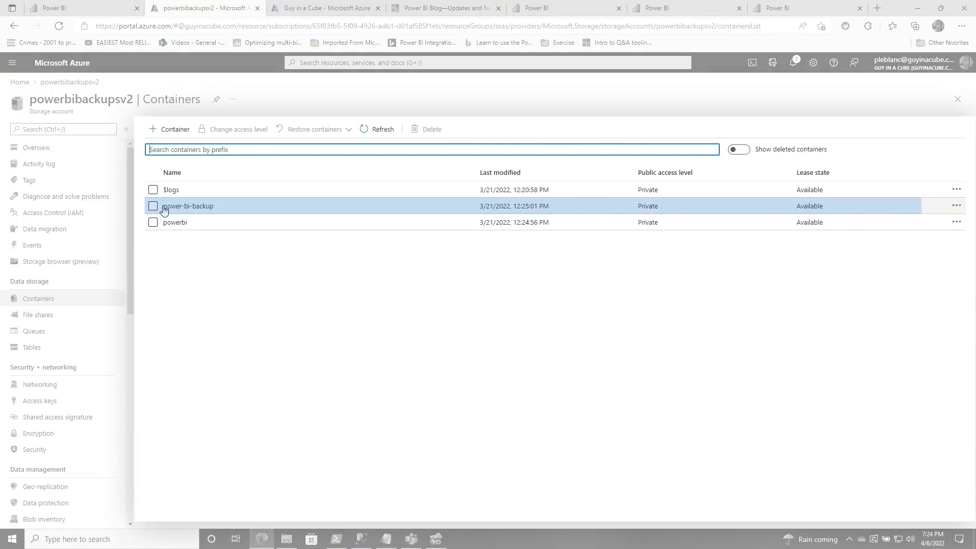
left_click(210, 212)
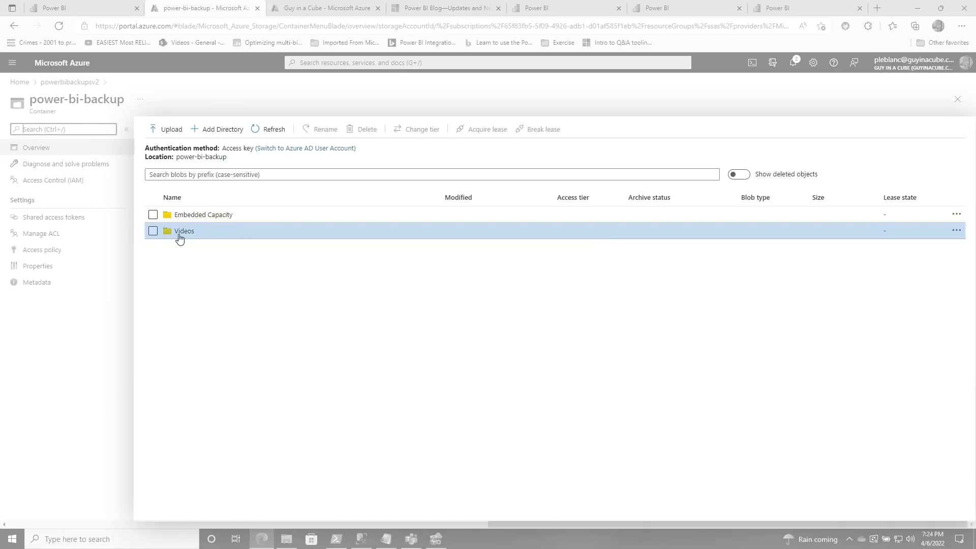
left_click(196, 234)
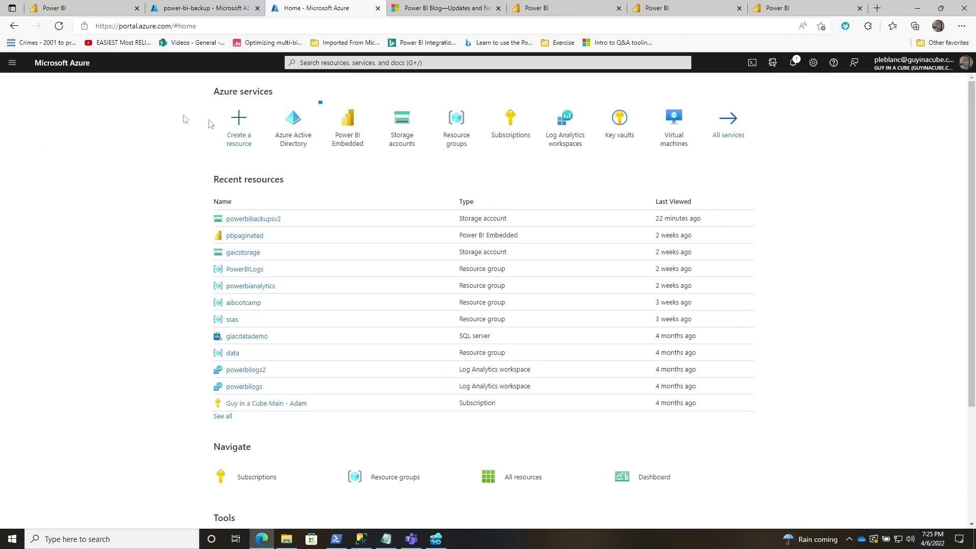
Step: Open the xml-endpoint-now web app registration in Azure Active Directory
left_click(309, 140)
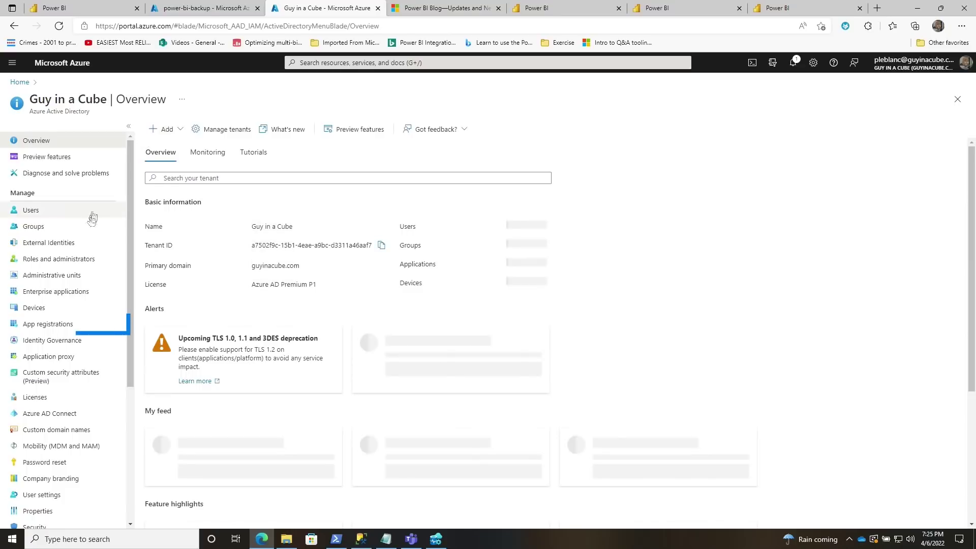
left_click(76, 321)
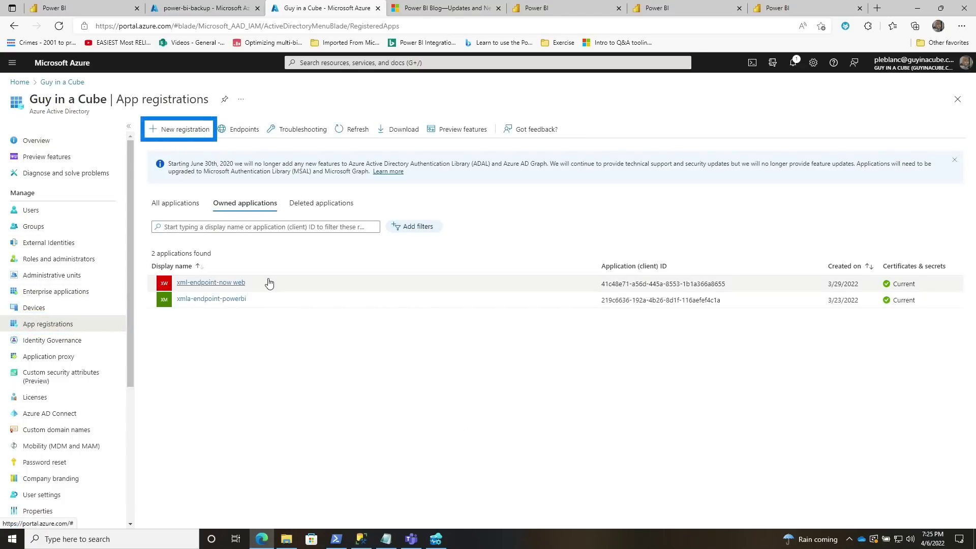
left_click(233, 286)
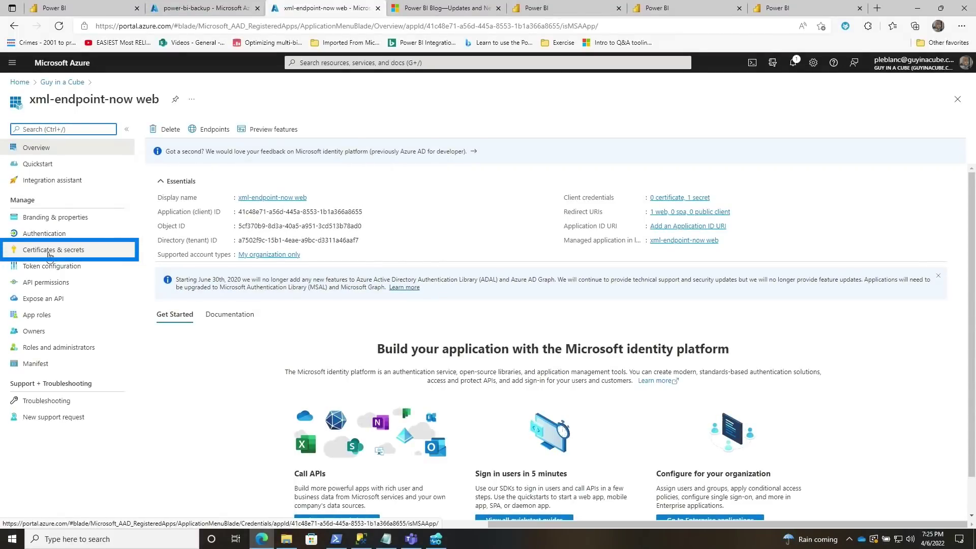
Step: Review the app's client secret and select its redirect URI under Authentication
left_click(50, 252)
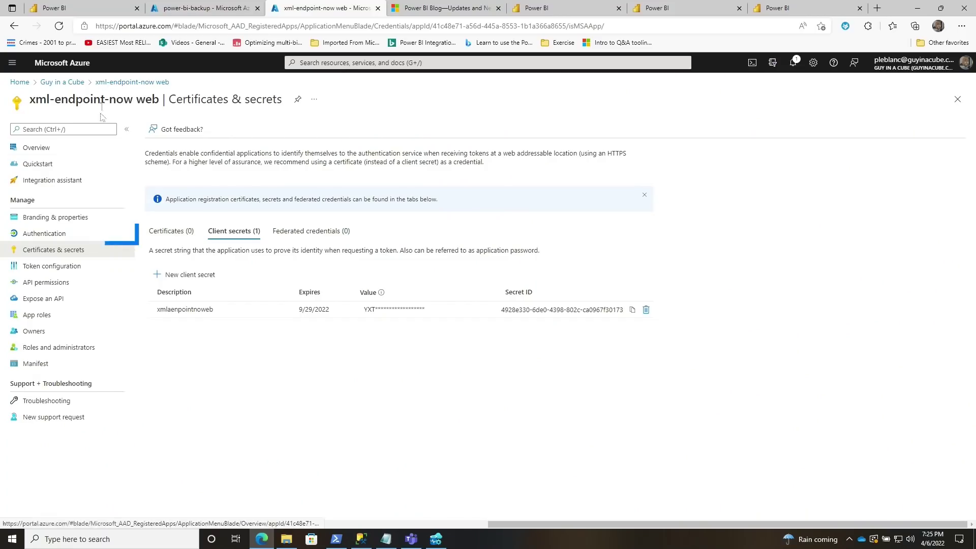
left_click(133, 234)
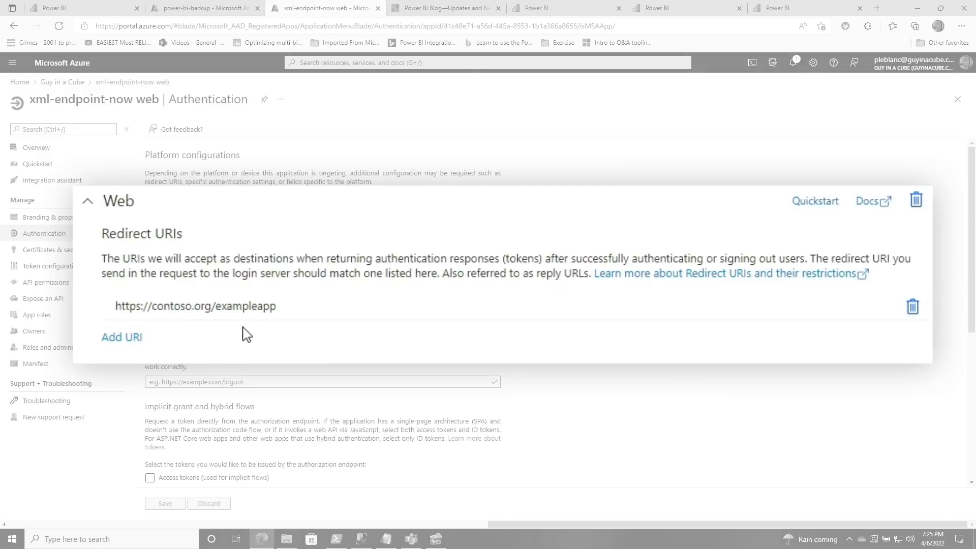
left_click(285, 312)
triple_click(249, 305)
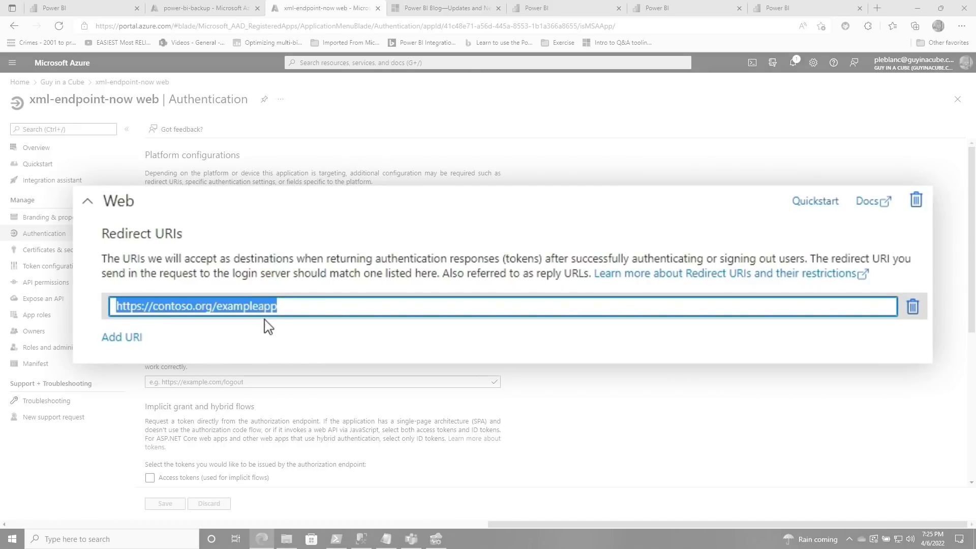
left_click(658, 14)
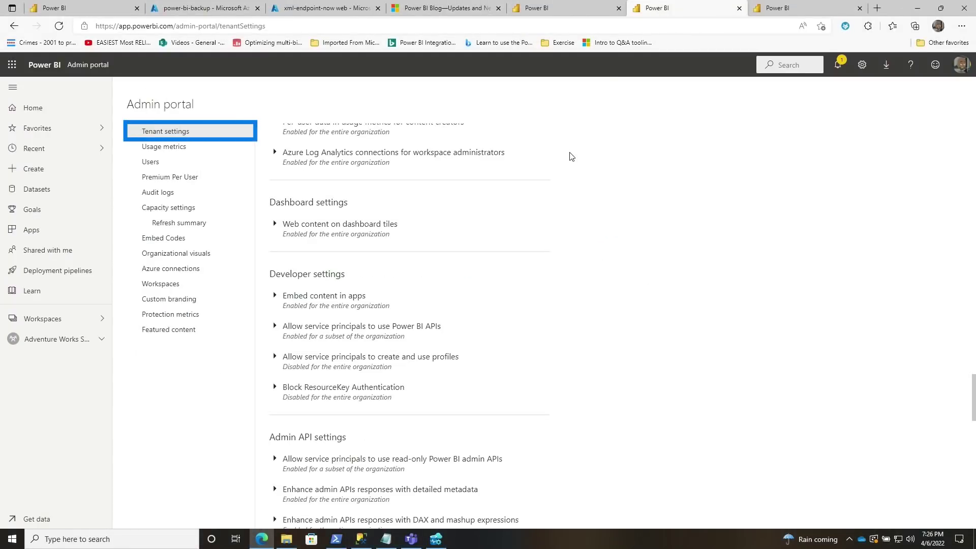
Step: Expand 'Allow service principals to use read-only Power BI admin APIs' to confirm both groups
scroll(468, 392, "down", 1)
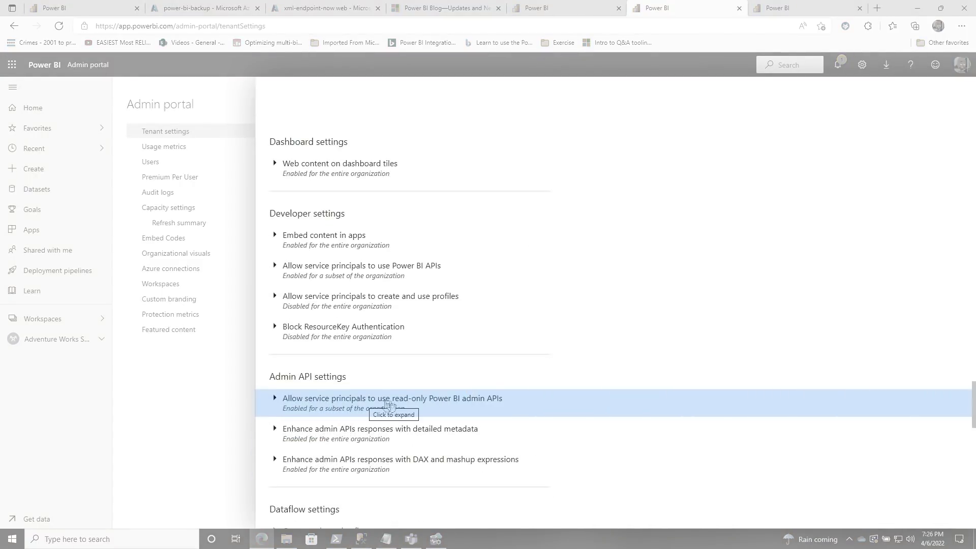
left_click(305, 401)
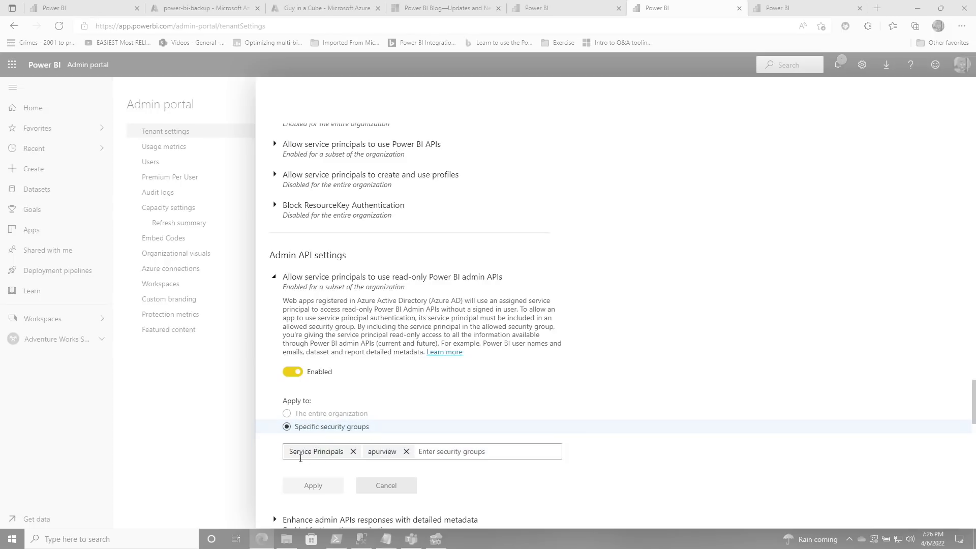
key("ctrl+3")
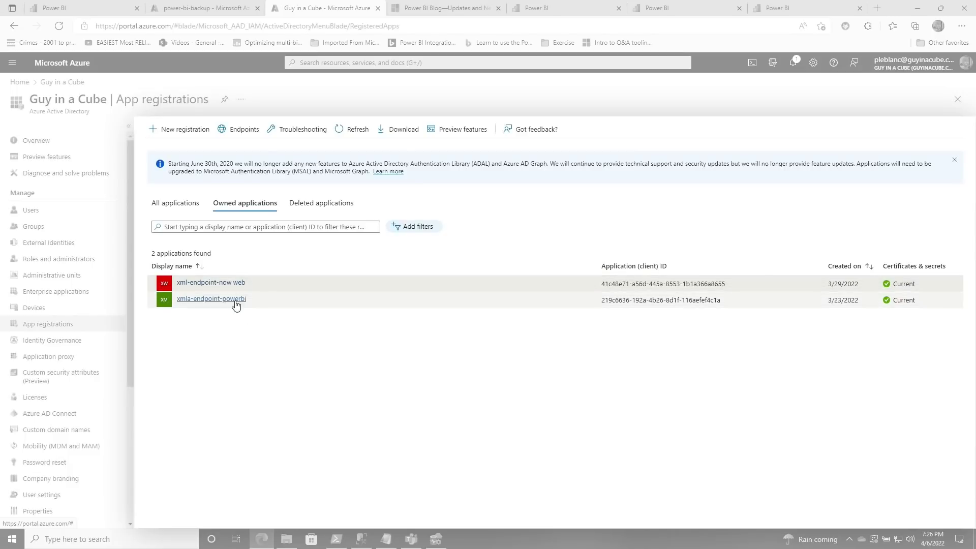
Step: Find the Service Principals group by searching 'ser' and view its 3 members
left_click(65, 83)
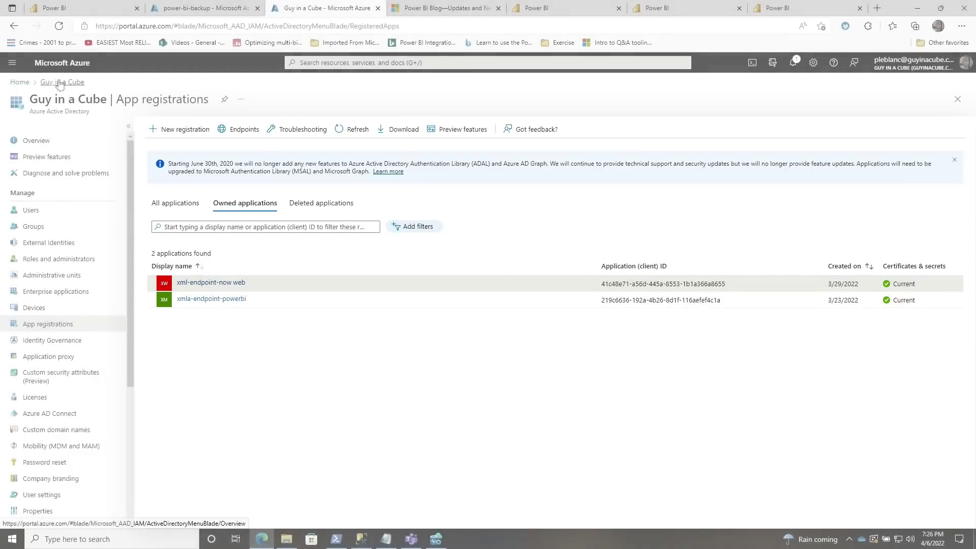
left_click(271, 137)
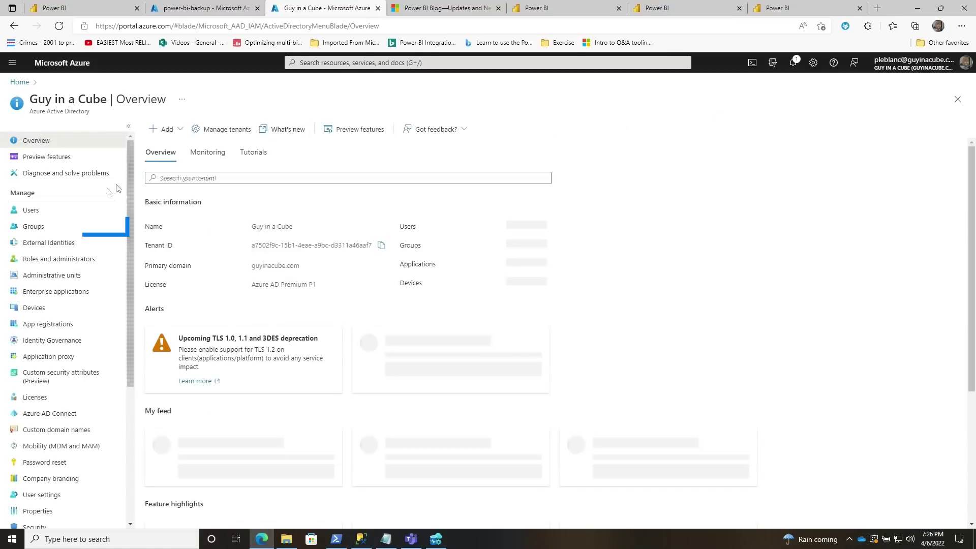
left_click(41, 226)
left_click(206, 155)
type("ser")
left_click(213, 237)
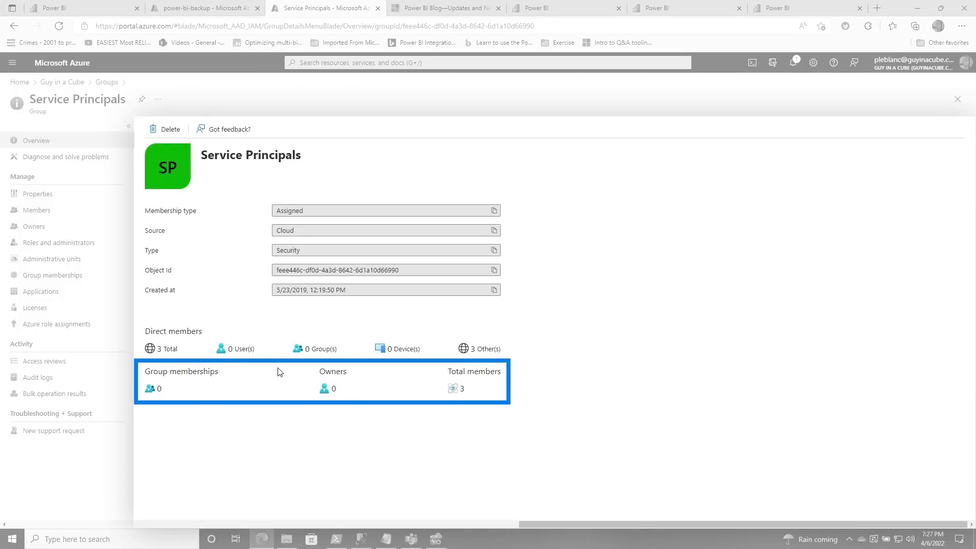
left_click(658, 8)
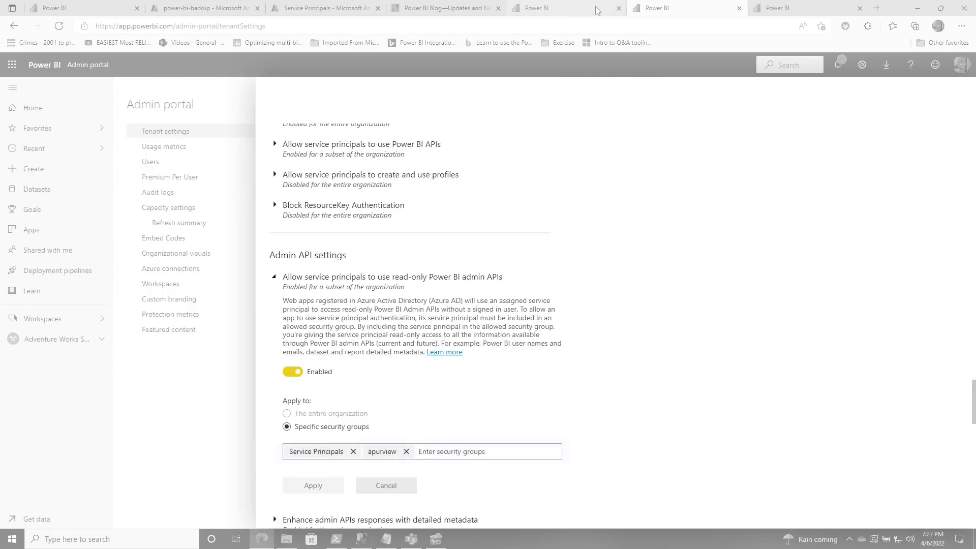
Step: Check the Videos workspace access list: both xmla-endpoint service principals have Admin rights
left_click(773, 8)
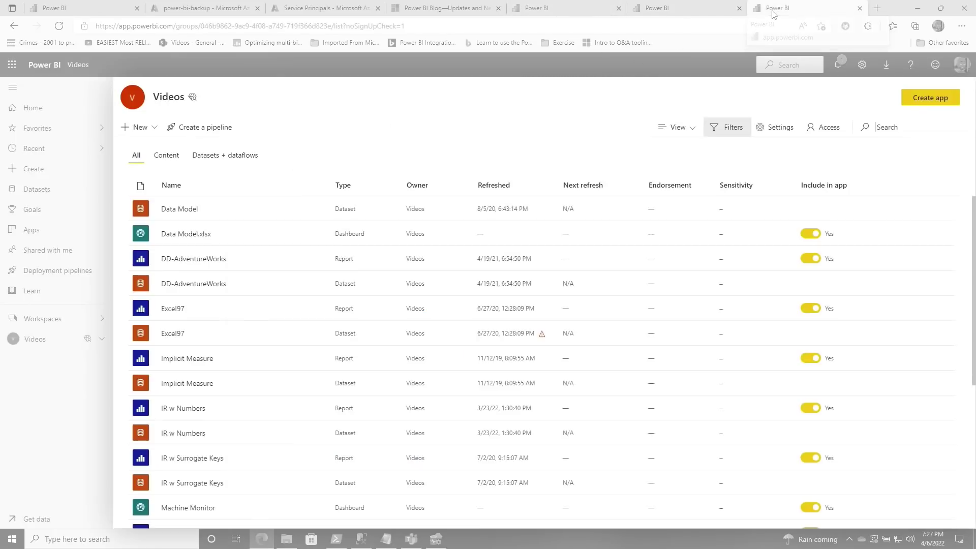
left_click(810, 129)
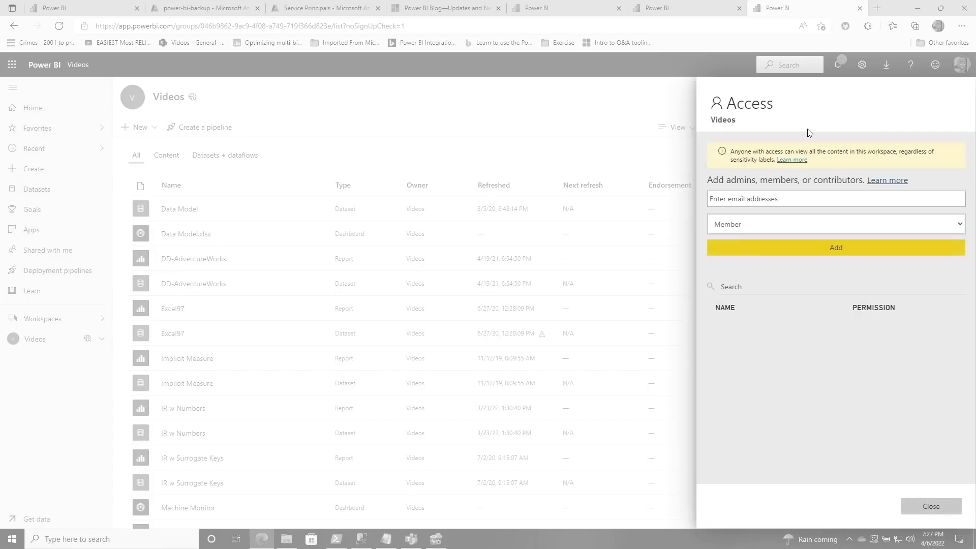
scroll(777, 339, "down", 1)
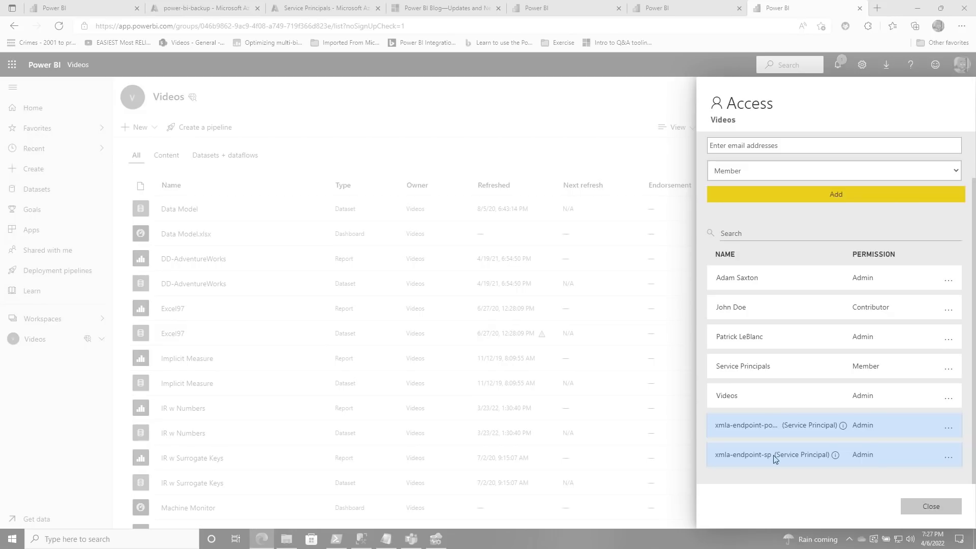
left_click(446, 104)
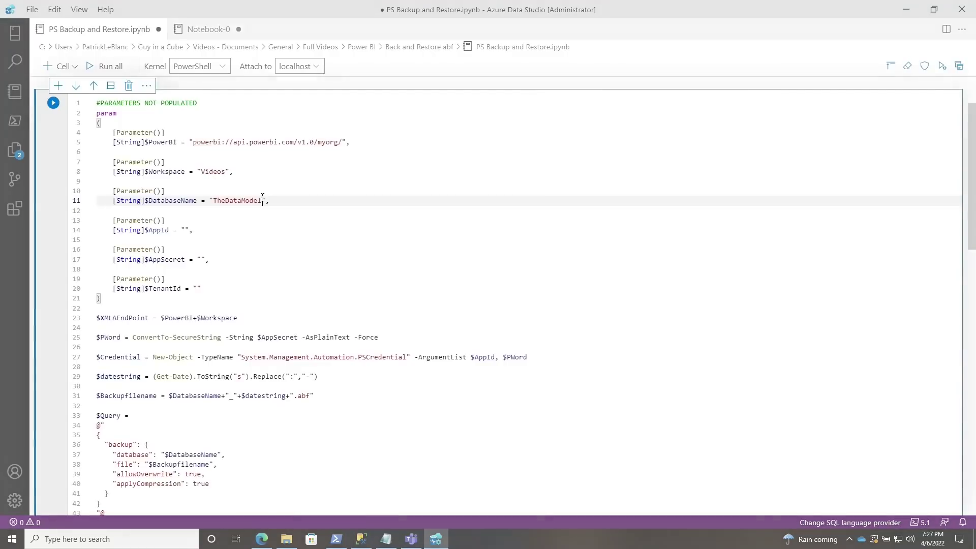
scroll(451, 300, "up", 5, "ctrl")
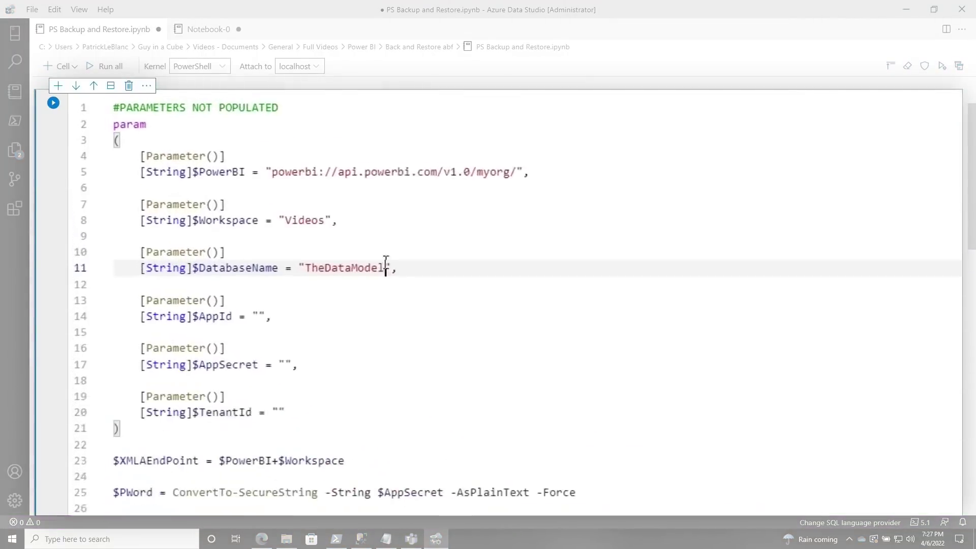
Step: Run the populated TheDataModel backup cell and refresh the power-bi-backup container to show the new .abf file
scroll(451, 300, "up", 1, "ctrl")
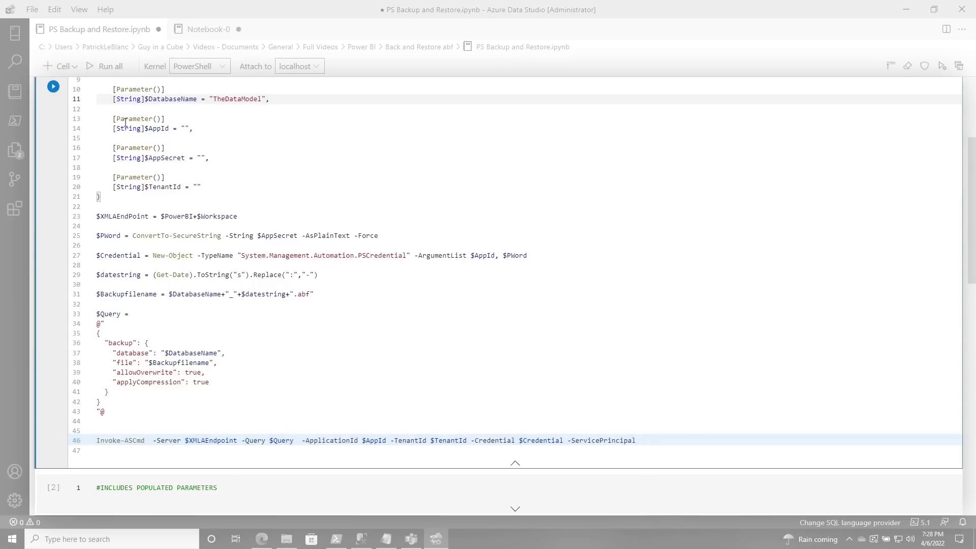
scroll(109, 138, "up", 3)
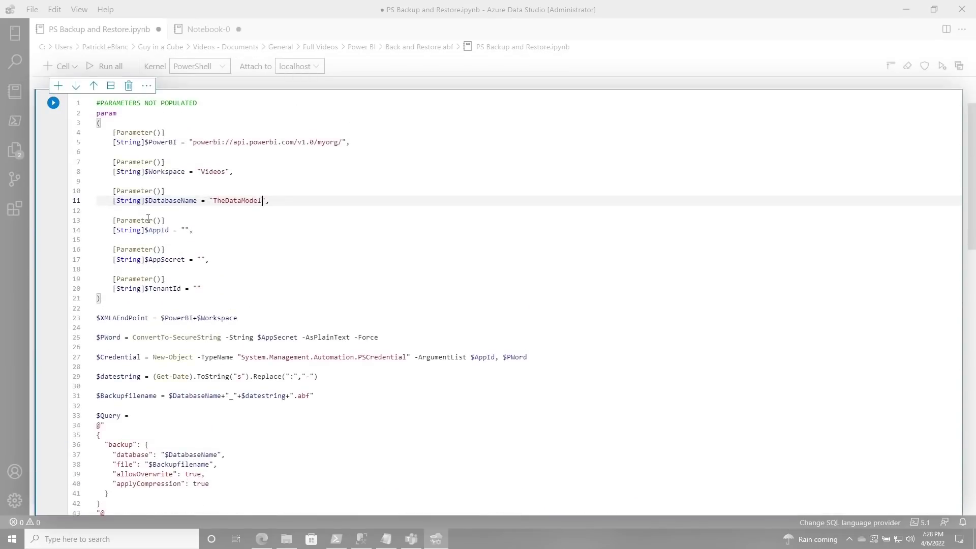
scroll(148, 218, "down", 5)
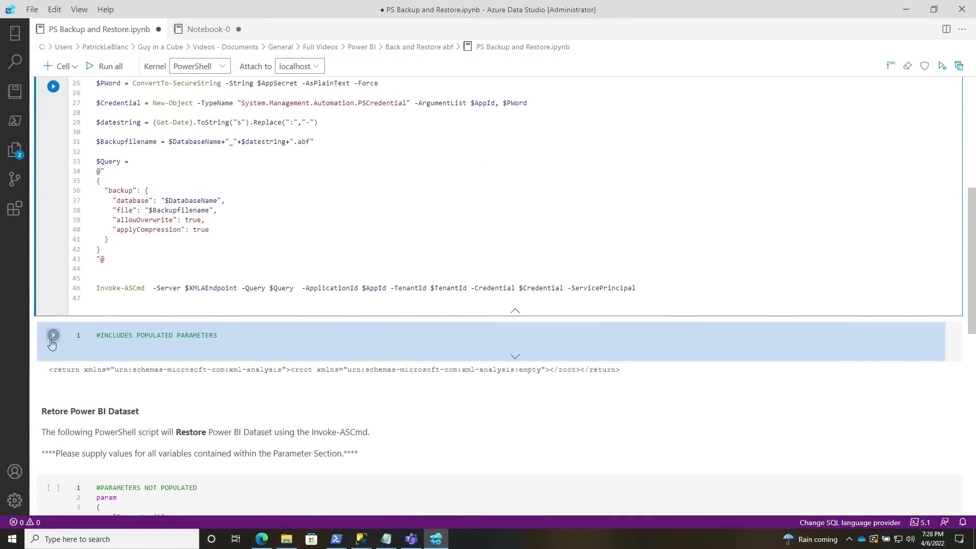
left_click(53, 335)
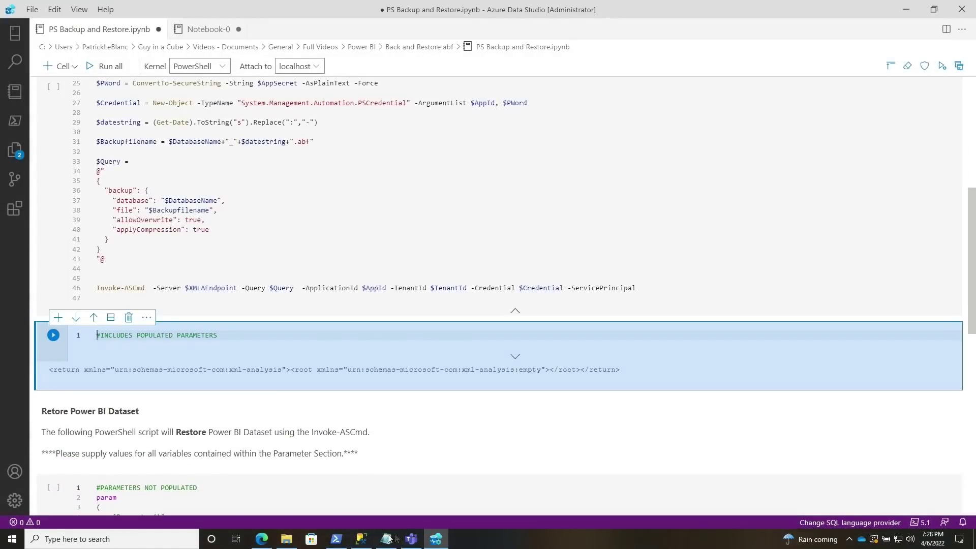
left_click(262, 539)
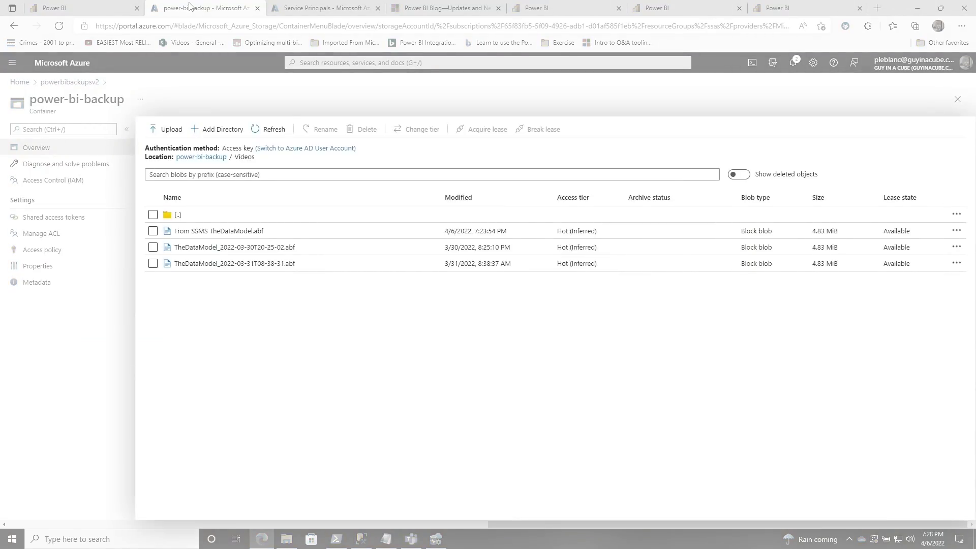
left_click(269, 132)
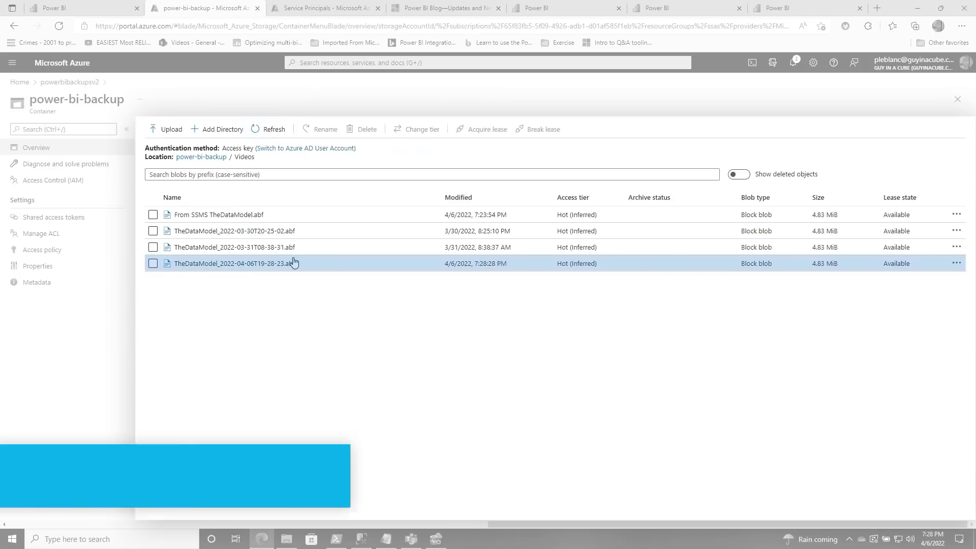
Step: Run the populated restore cell using TheDataModel_2022-03-30T20-25-02.abf, then open TheReport in Videos
left_click(434, 538)
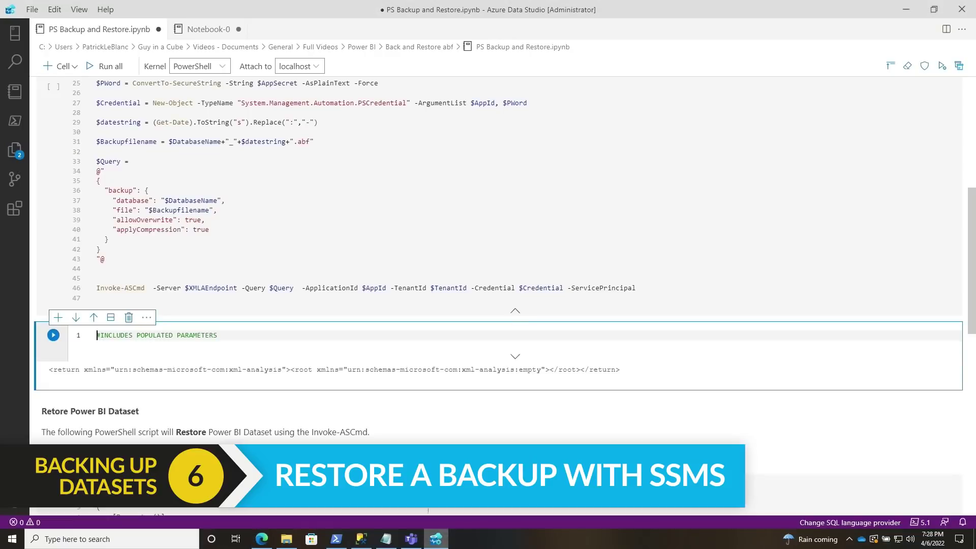
scroll(195, 219, "down", 12)
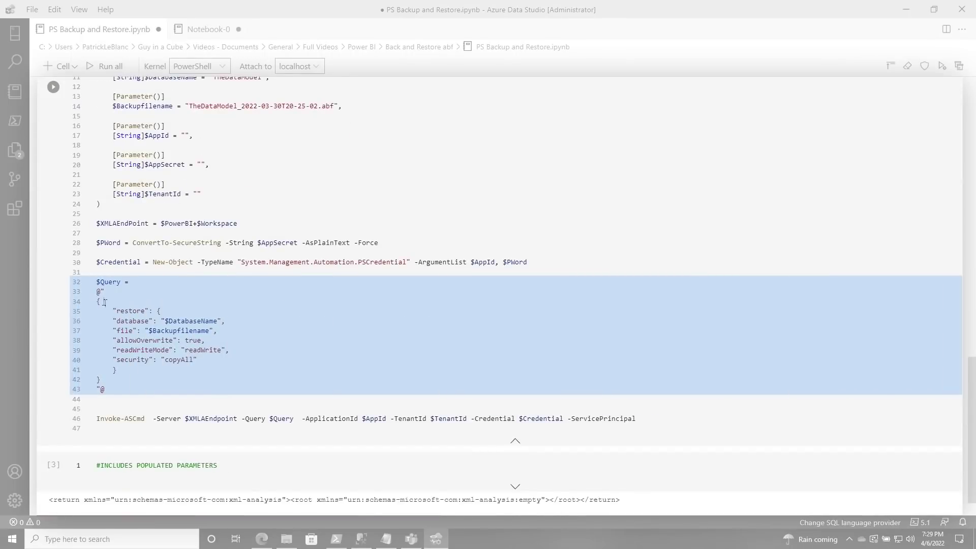
scroll(268, 434, "down", 1)
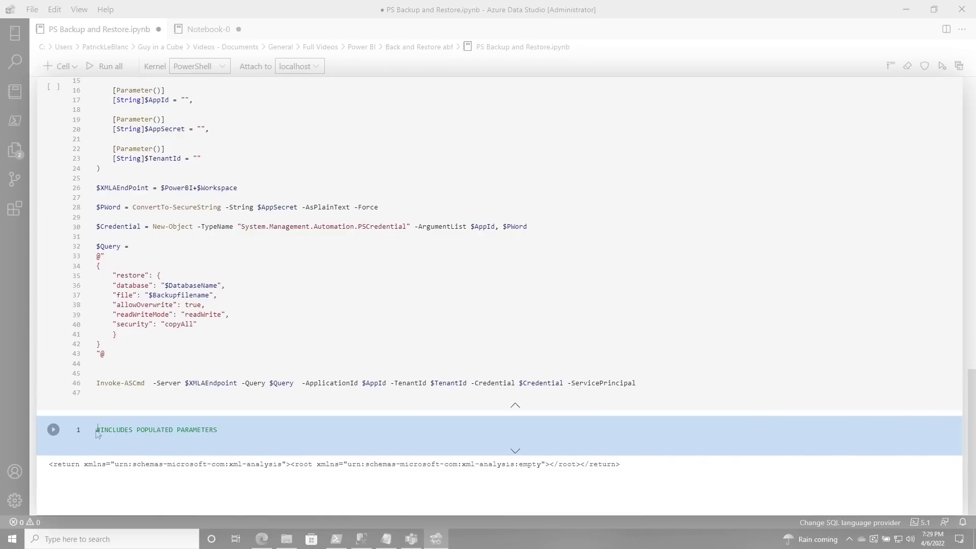
left_click(53, 431)
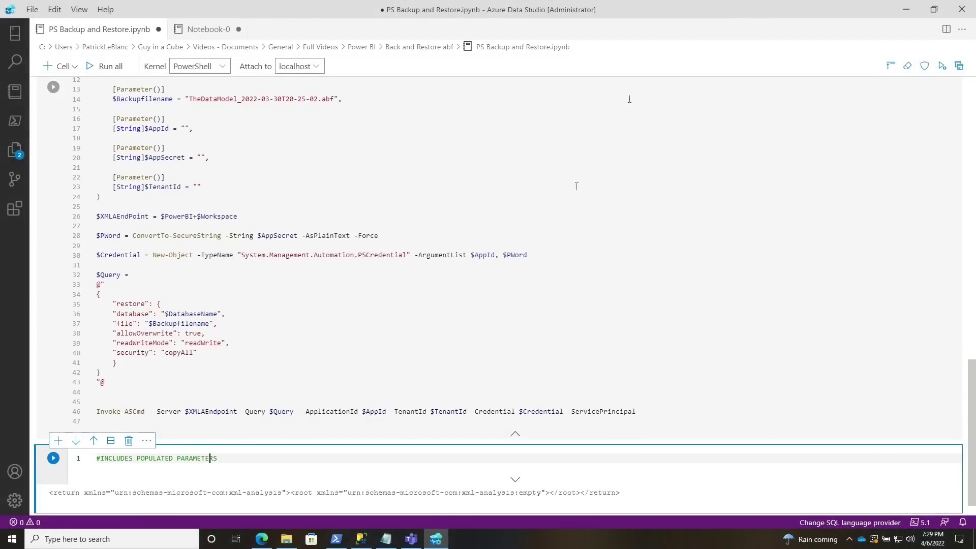
left_click(898, 13)
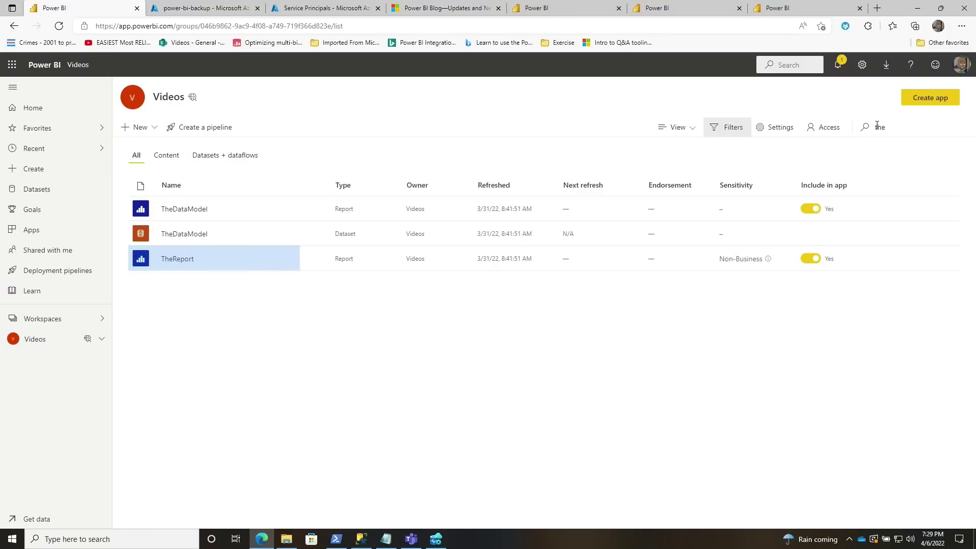
left_click(172, 260)
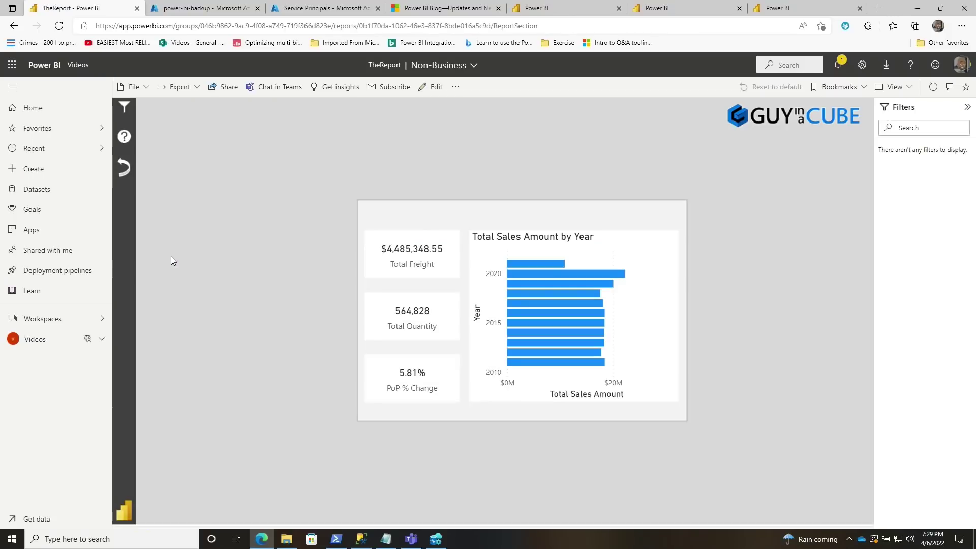